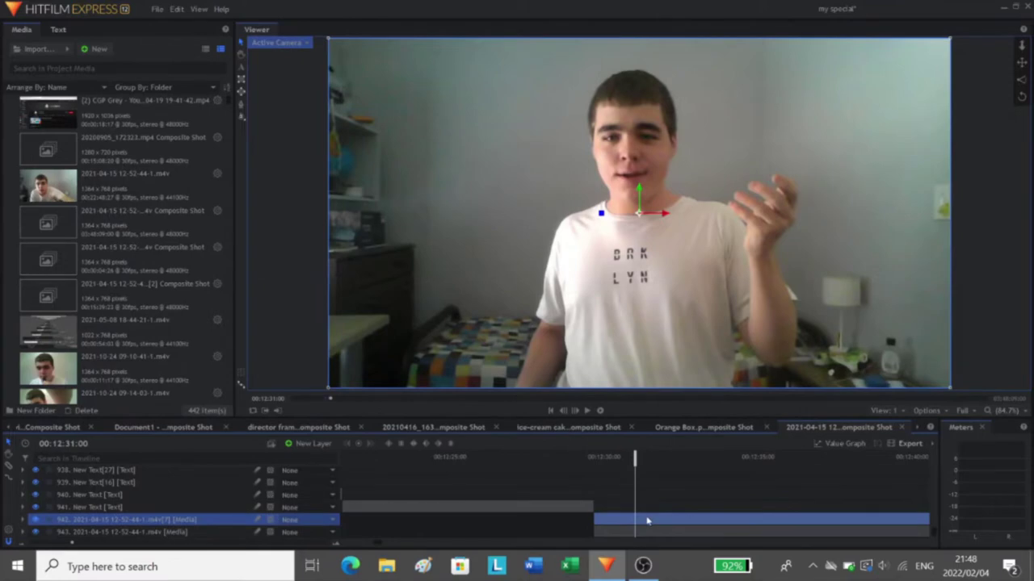
left_click(23, 520)
scroll(504, 521, "up", 2)
left_click(202, 505)
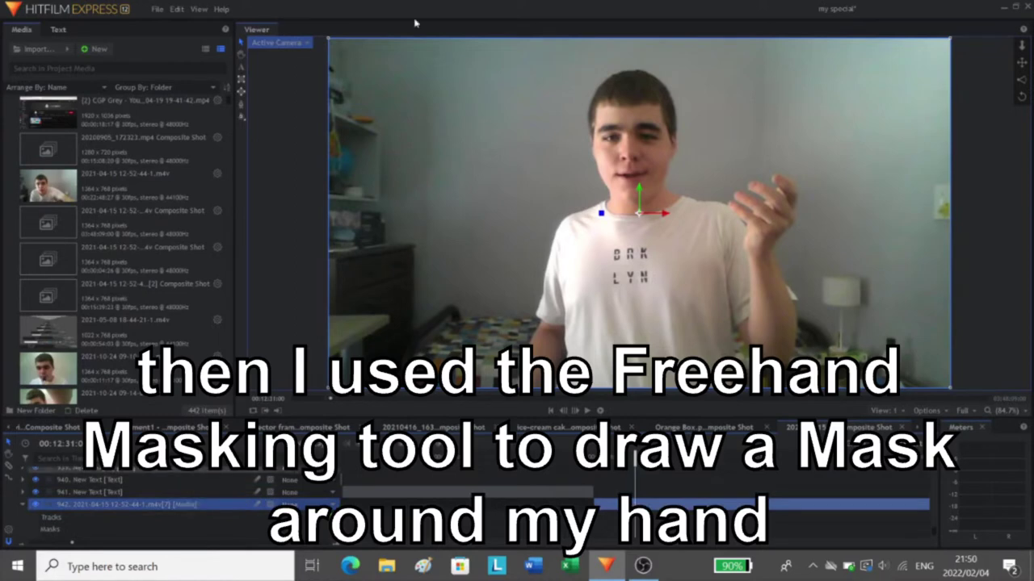
left_click(241, 105)
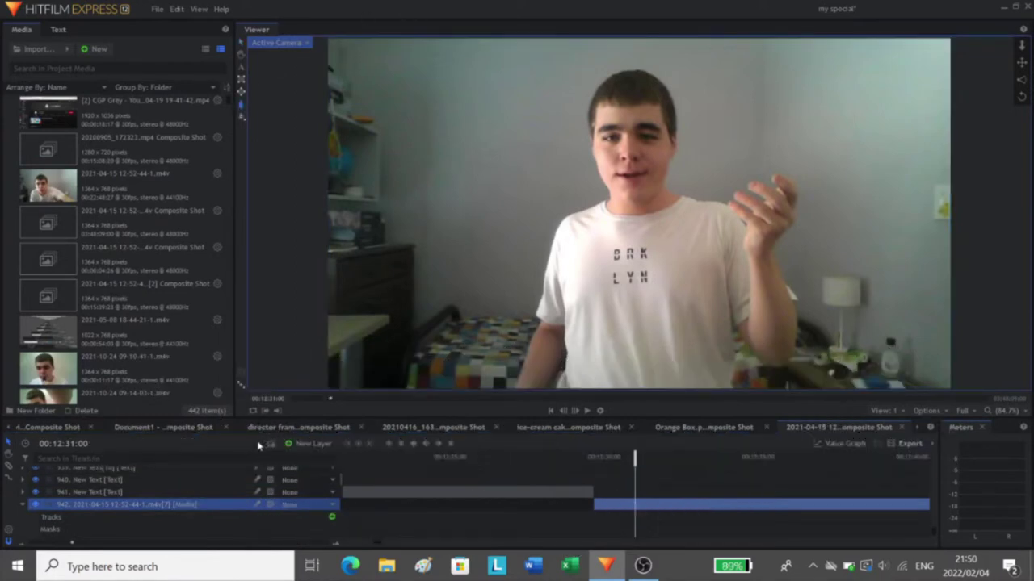
scroll(742, 208, "up", 6)
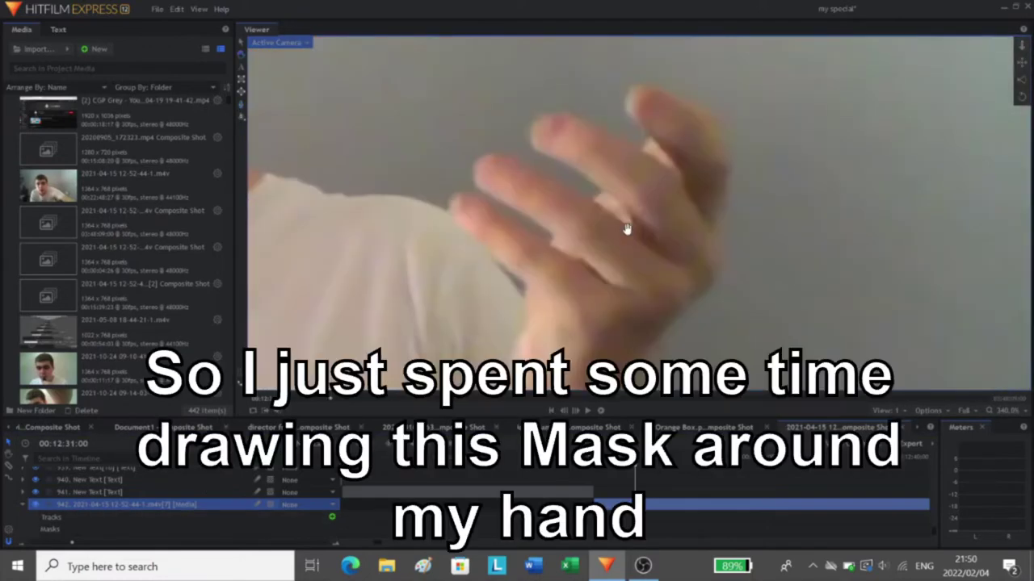
left_click(646, 228)
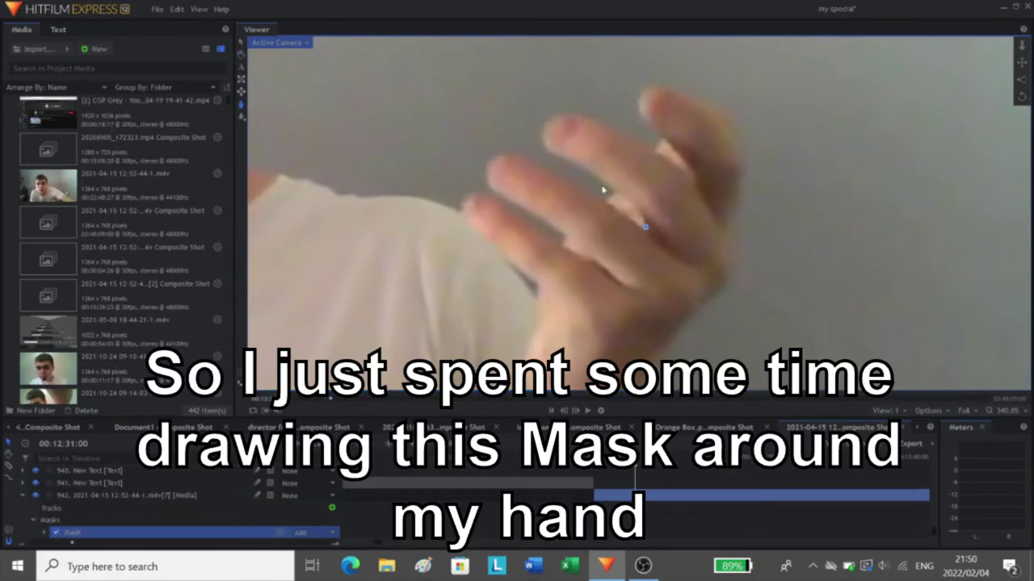
left_click(550, 152)
left_click(693, 177)
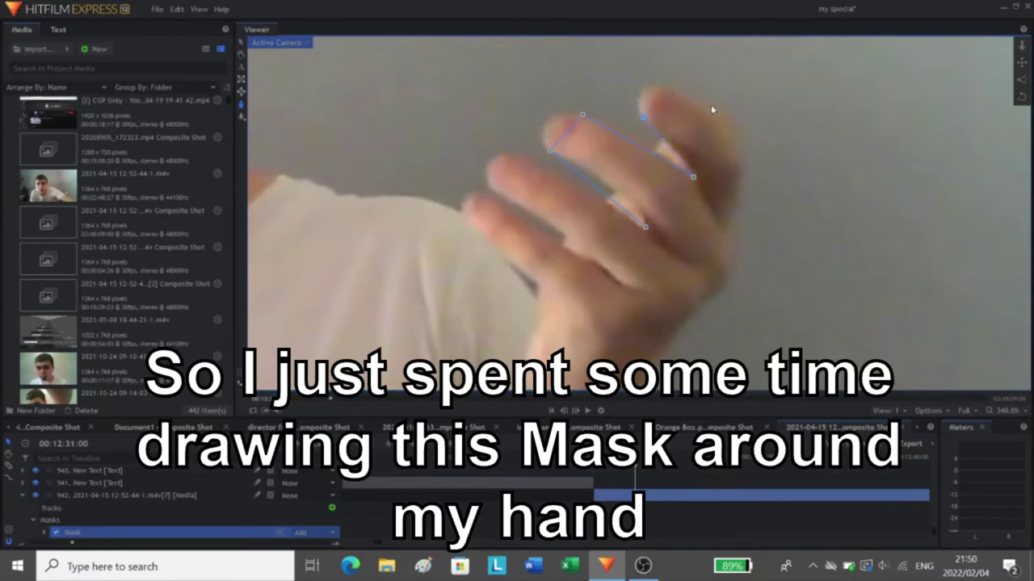
Continue the mask outline down the outer edge of the hand and across the base of the palm.
left_click(741, 171)
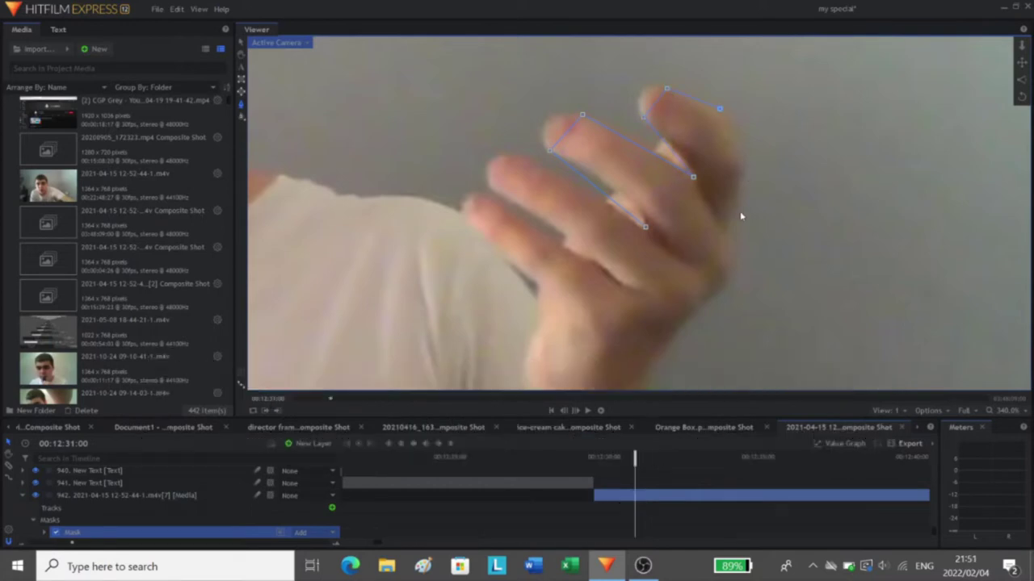
left_click(713, 291)
left_click(675, 319)
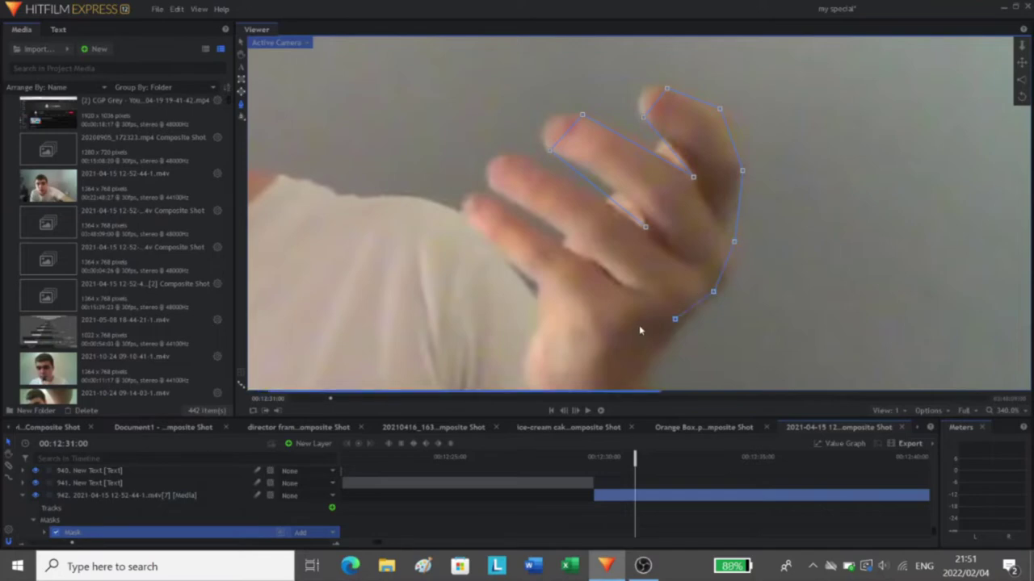
left_click(608, 339)
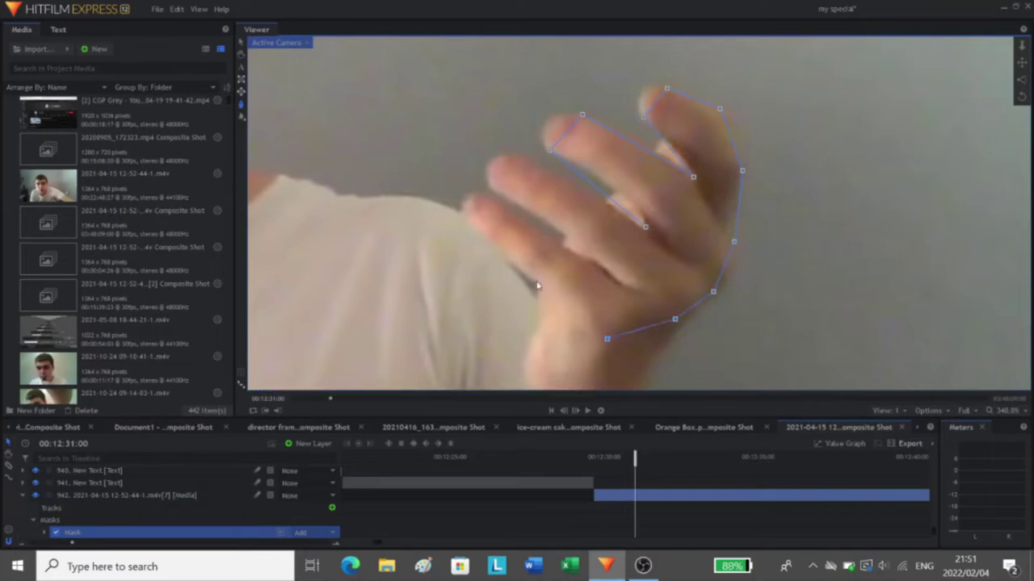
Outline the two lowest fingers with mask points and close the mask at its starting point.
left_click(536, 281)
left_click(465, 217)
left_click(481, 195)
left_click(602, 263)
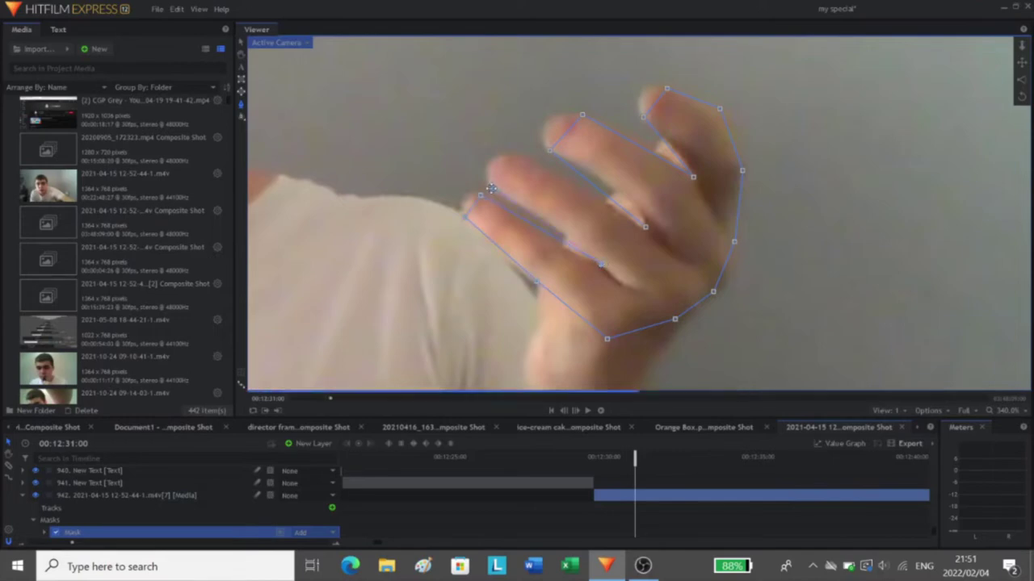
left_click(521, 156)
left_click(645, 227)
Temporarily hide the original clip on layer 943 to check the masked hand cutout, and show it again.
scroll(164, 525, "down", 2)
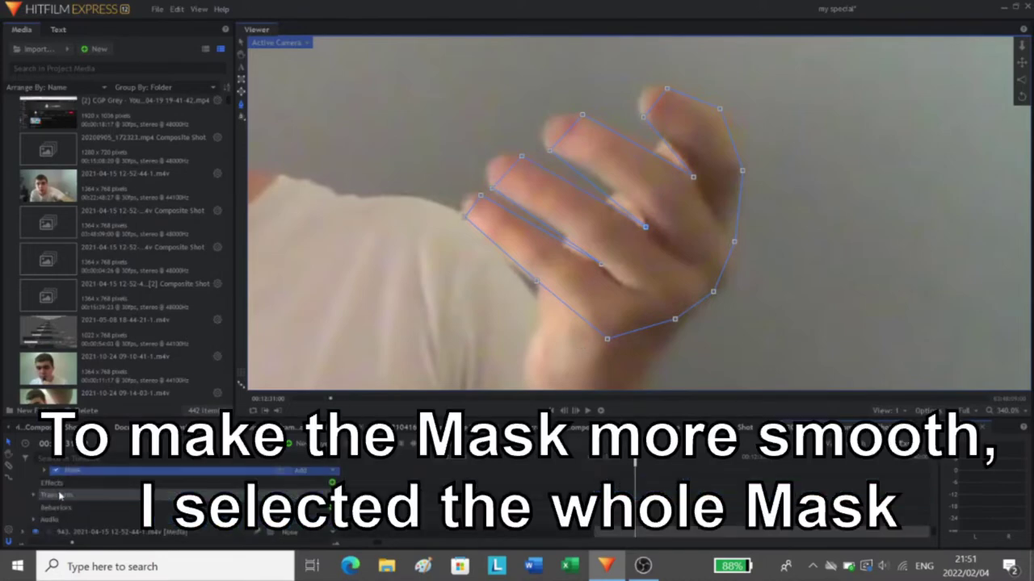
left_click(35, 534)
scroll(162, 509, "up", 3)
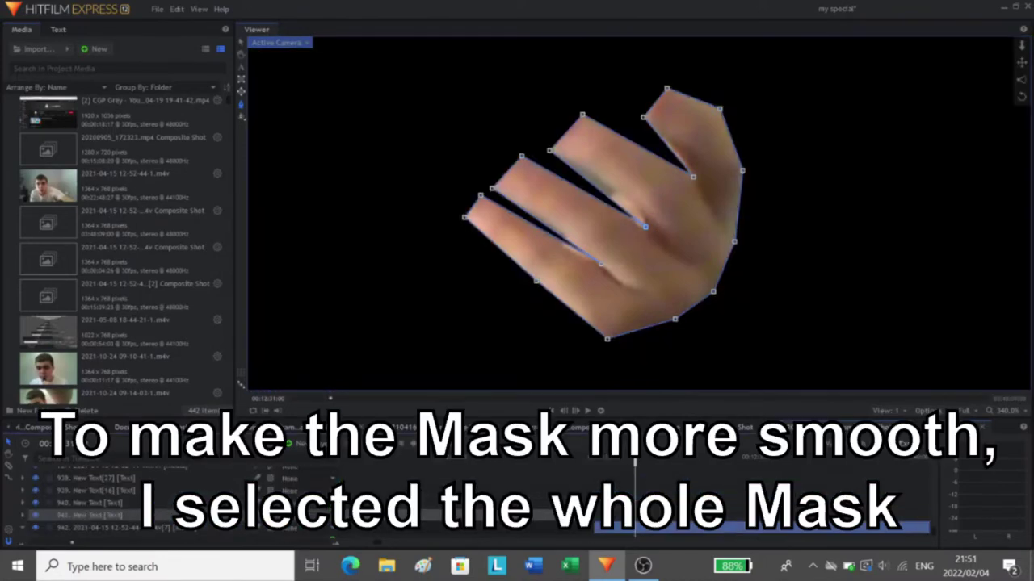
scroll(161, 508, "down", 3)
left_click(36, 533)
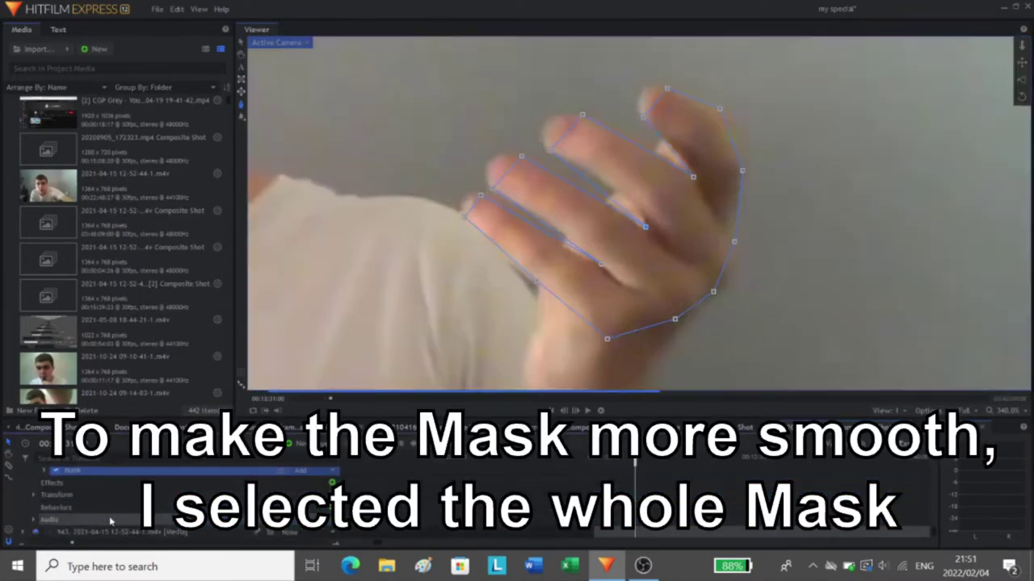
scroll(113, 520, "up", 3)
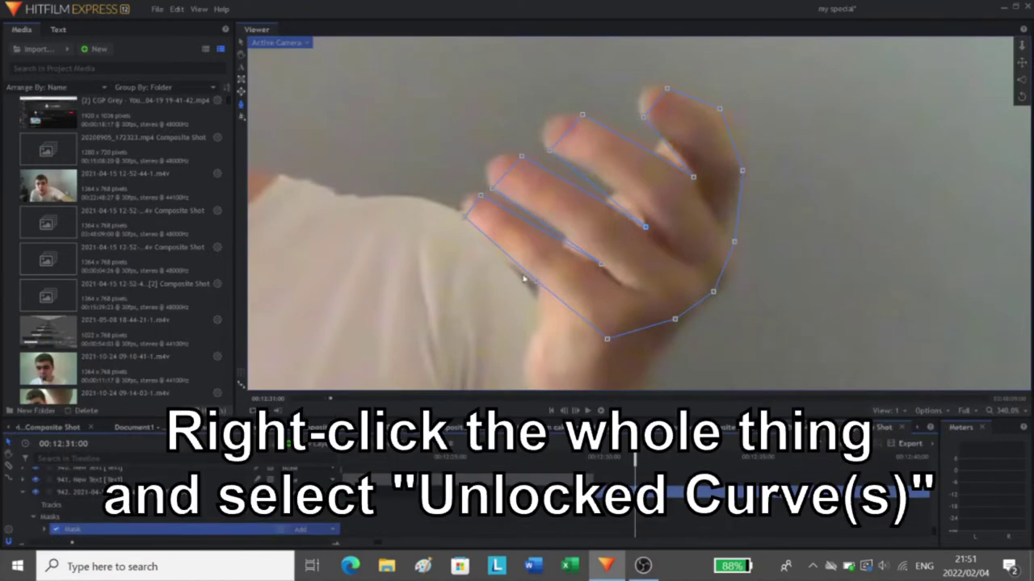
Select all points of the hand mask and convert them to Unlocked Curve(s).
left_click_drag(827, 51, 444, 348)
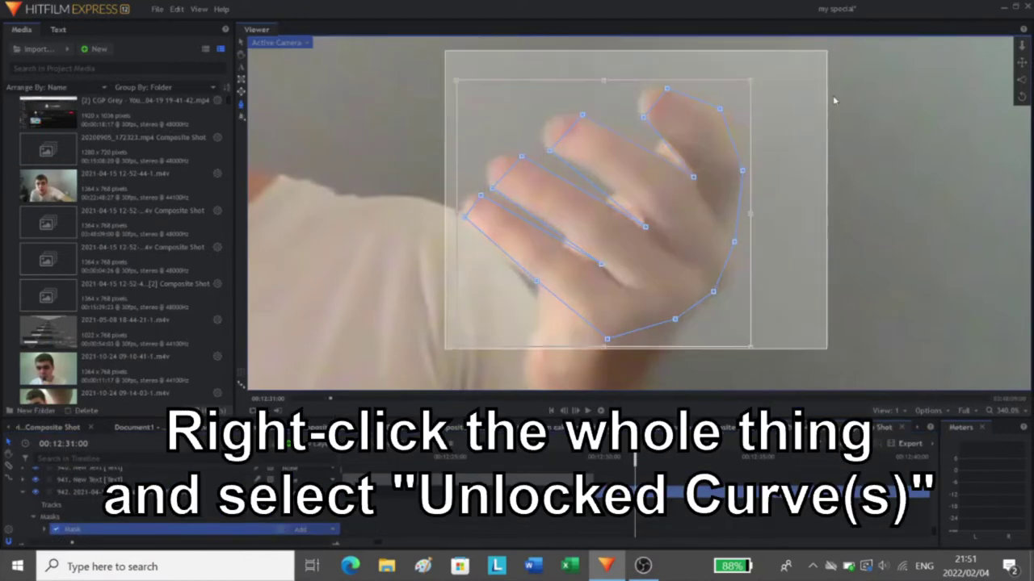
left_click(855, 45)
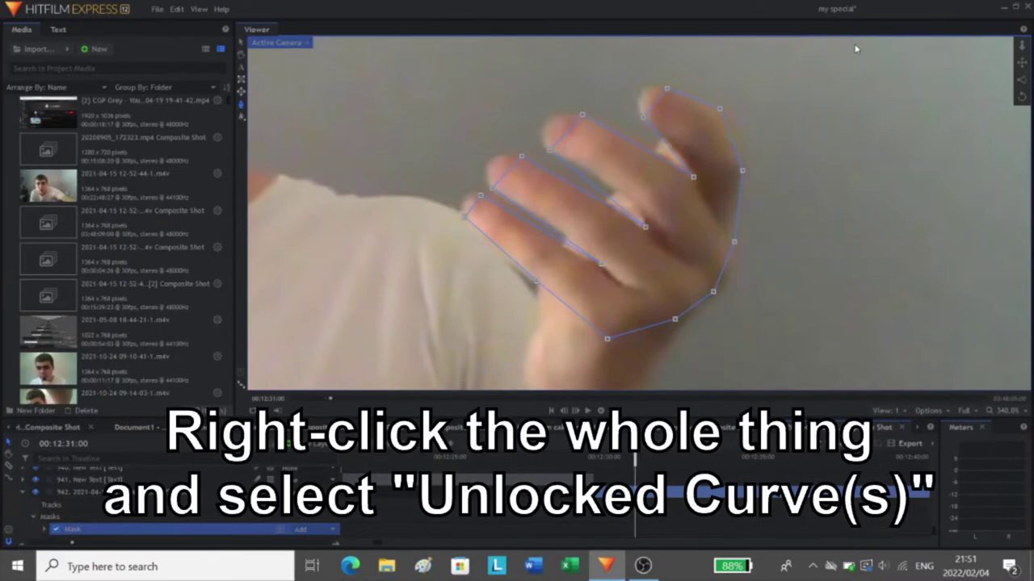
left_click_drag(696, 170, 397, 361)
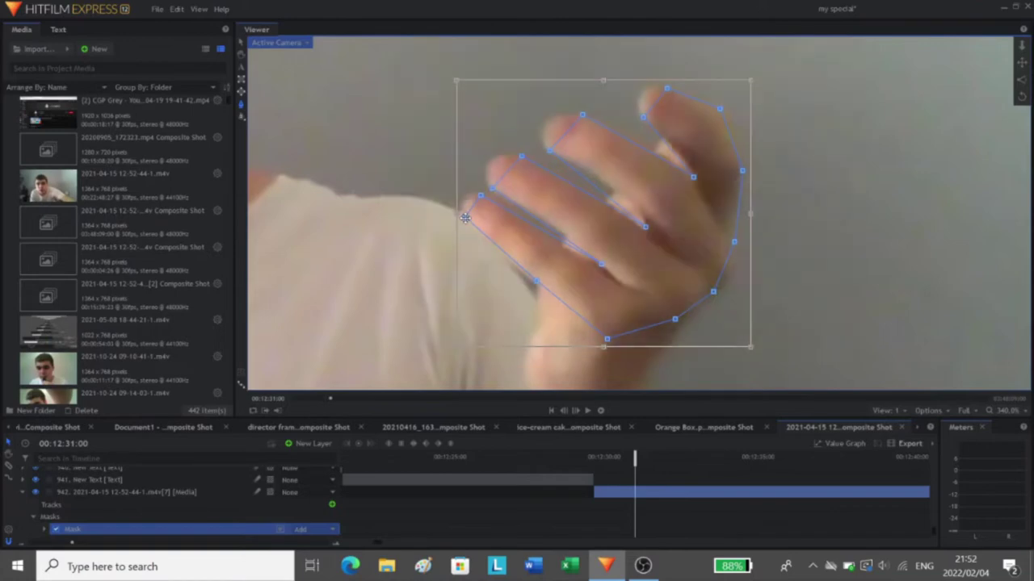
right_click(465, 219)
left_click(498, 256)
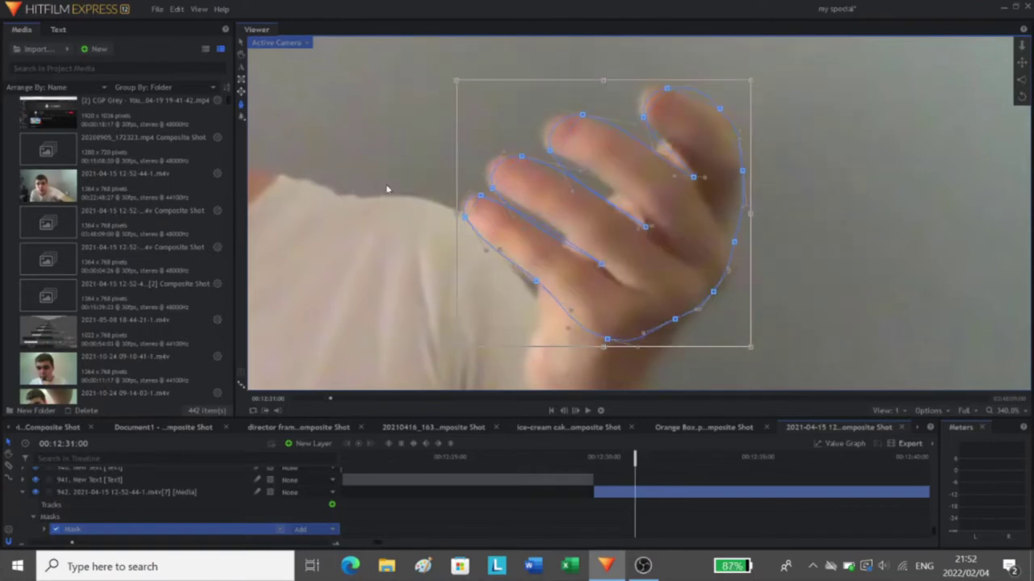
left_click(511, 240)
Refine the mask points at the third finger's tip and in the gaps on both sides of that finger.
scroll(511, 239, "up", 3)
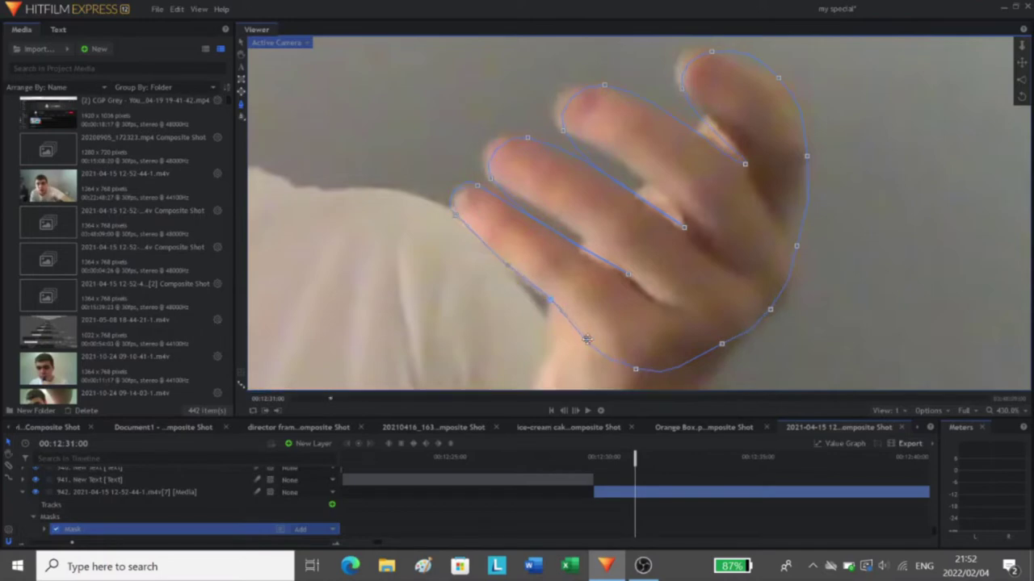
left_click_drag(649, 305, 602, 342)
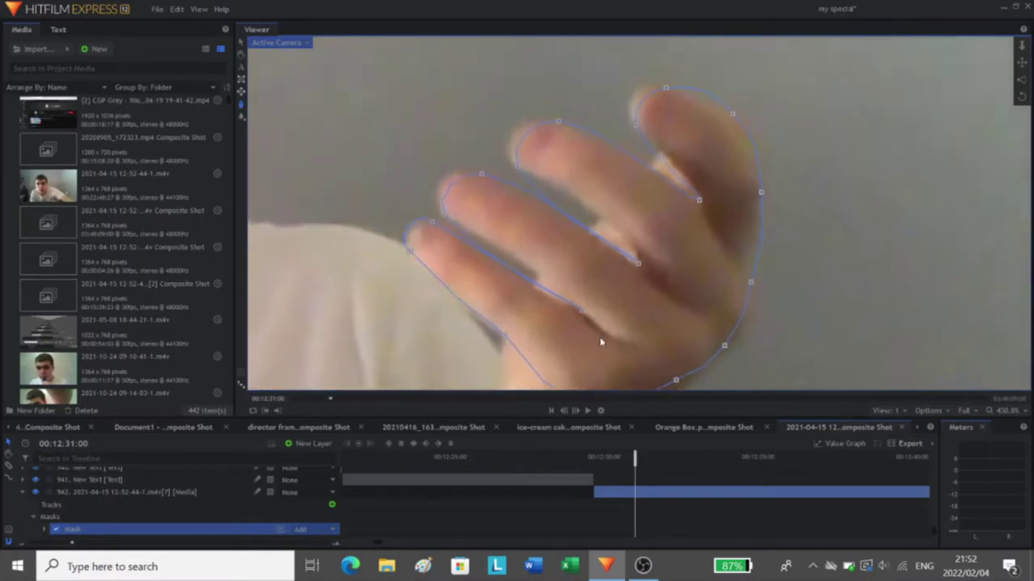
left_click(446, 215)
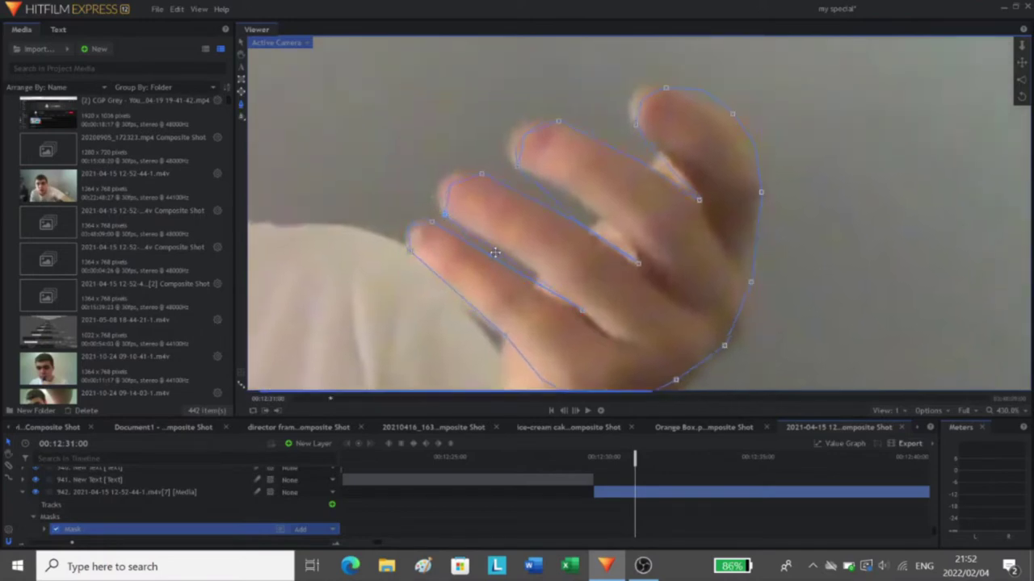
left_click(582, 309)
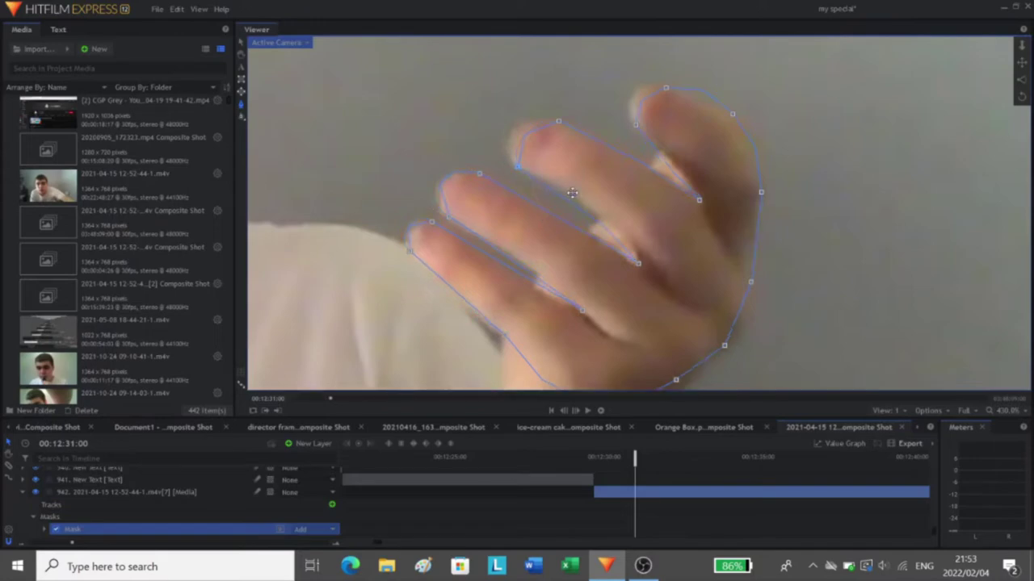
left_click(637, 263)
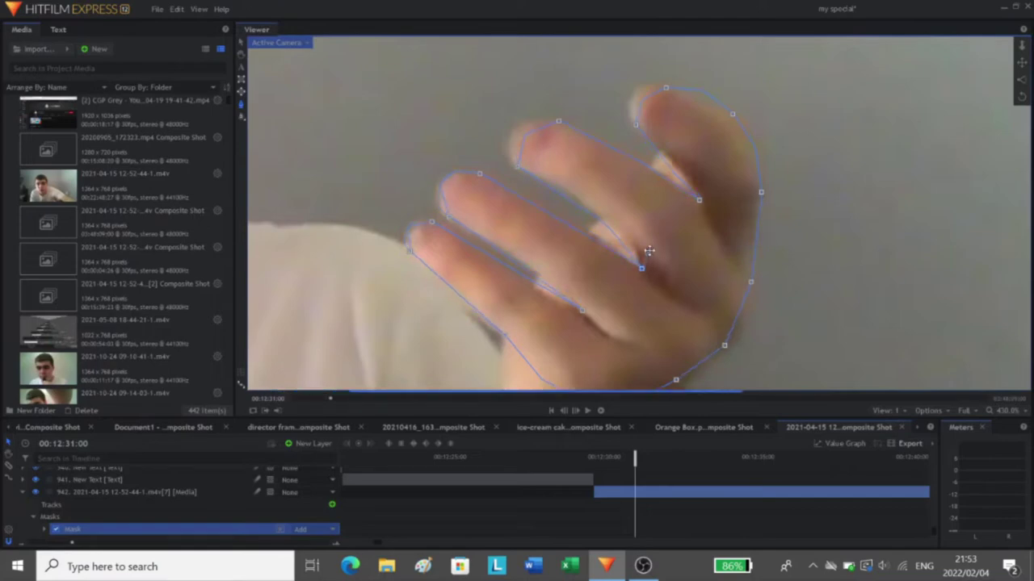
left_click_drag(642, 266, 634, 262)
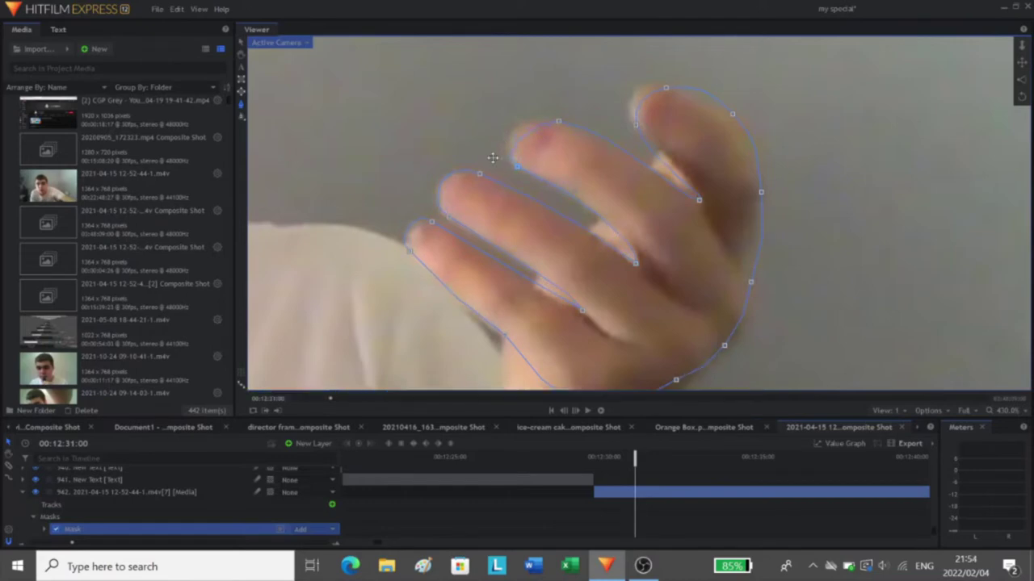
Adjust the mask curve around the second finger's tip and in the gap below the topmost finger.
left_click(558, 122)
left_click_drag(517, 166, 521, 172)
scroll(712, 166, "up", 5)
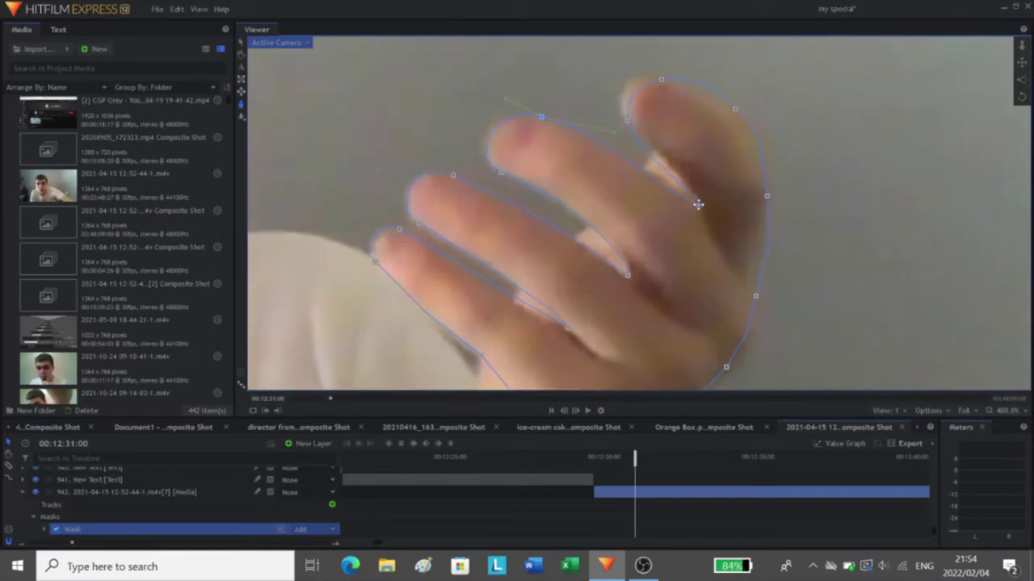
left_click_drag(697, 205, 712, 188)
left_click(698, 202)
Refine the mask points around the tip and upper edge of the topmost finger to fit its outline.
left_click(627, 121)
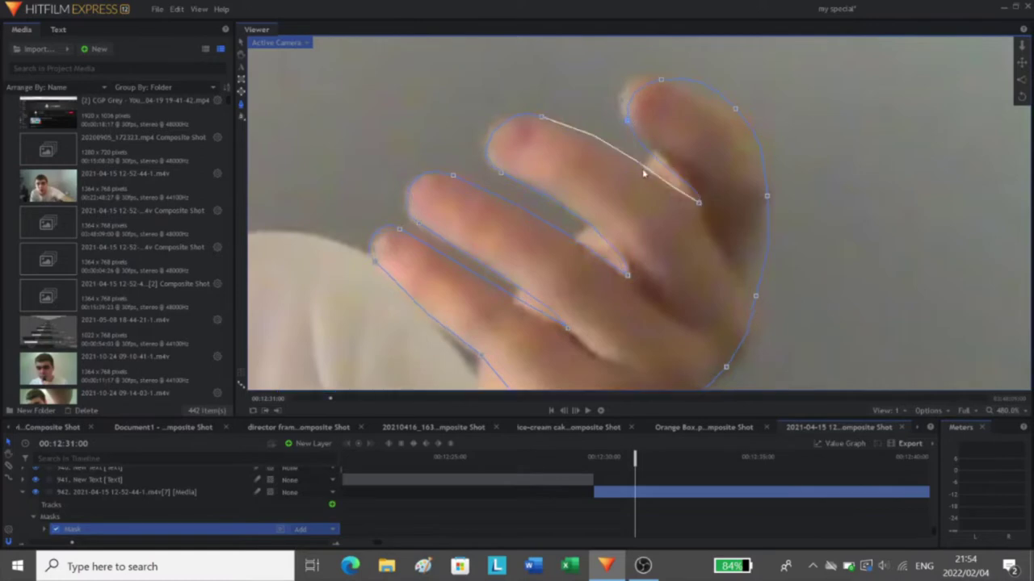
left_click(660, 78)
left_click_drag(715, 152, 659, 229)
left_click(678, 187, "shift")
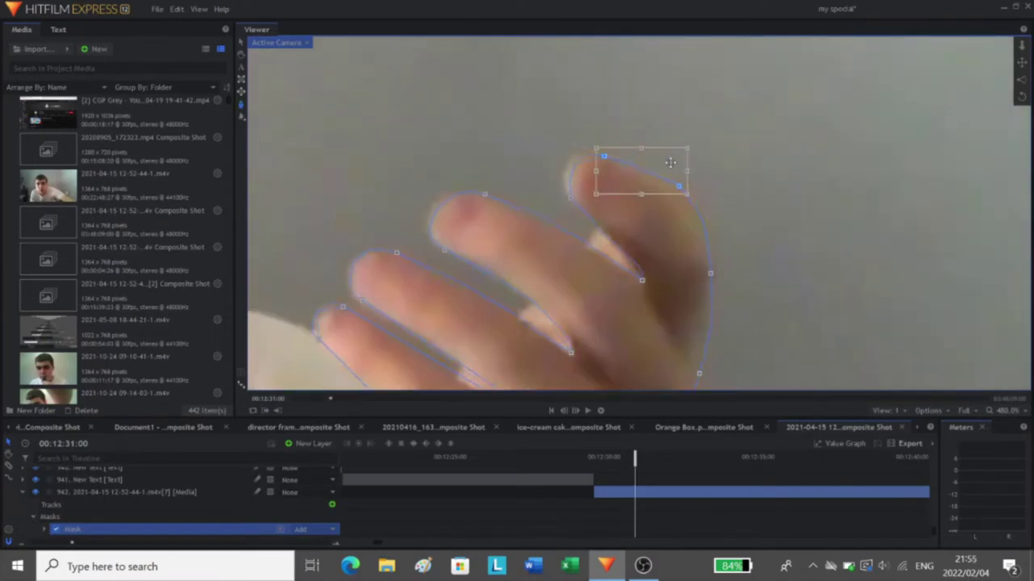
left_click(584, 148)
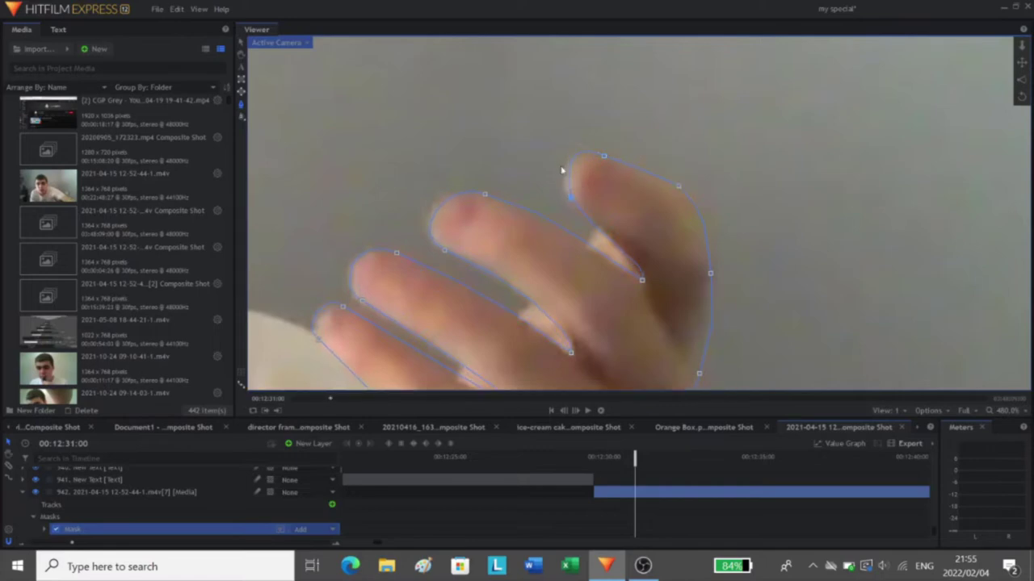
left_click(562, 170)
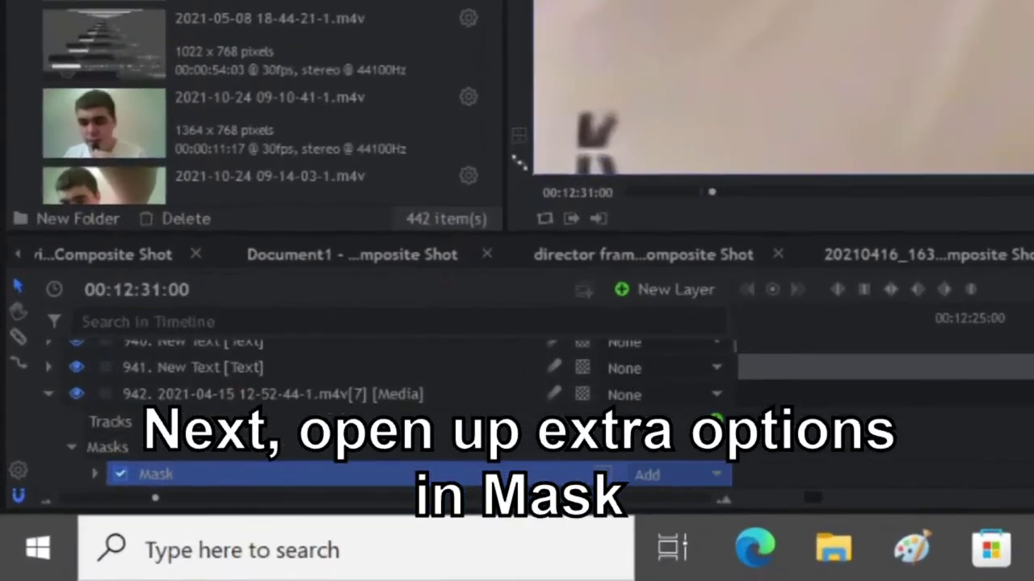
Expand the mask's Transform properties and enable keyframing for Path at 00:12:31:00.
scroll(129, 415, "down", 2)
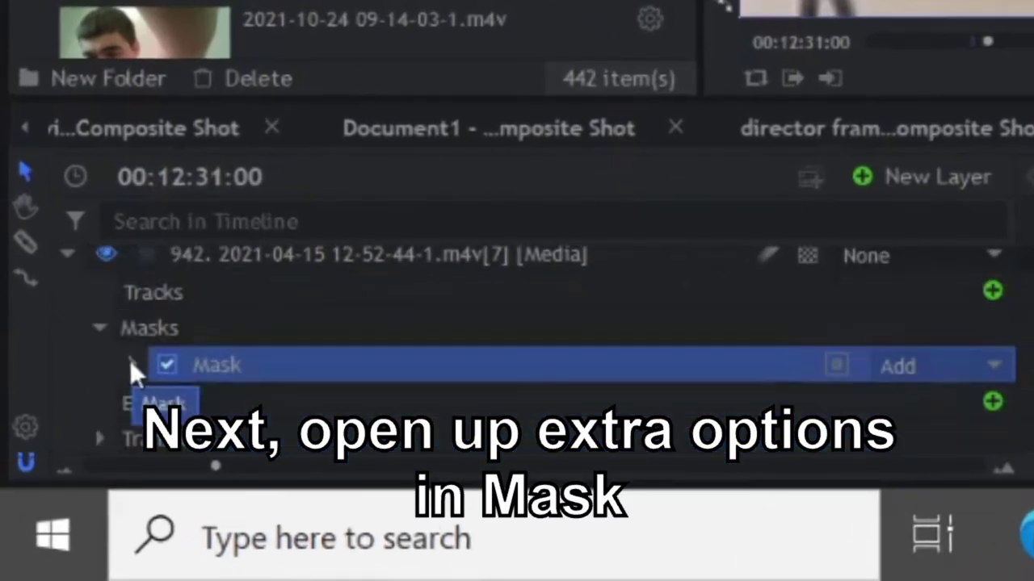
left_click(130, 365)
scroll(129, 367, "down", 2)
left_click(164, 371)
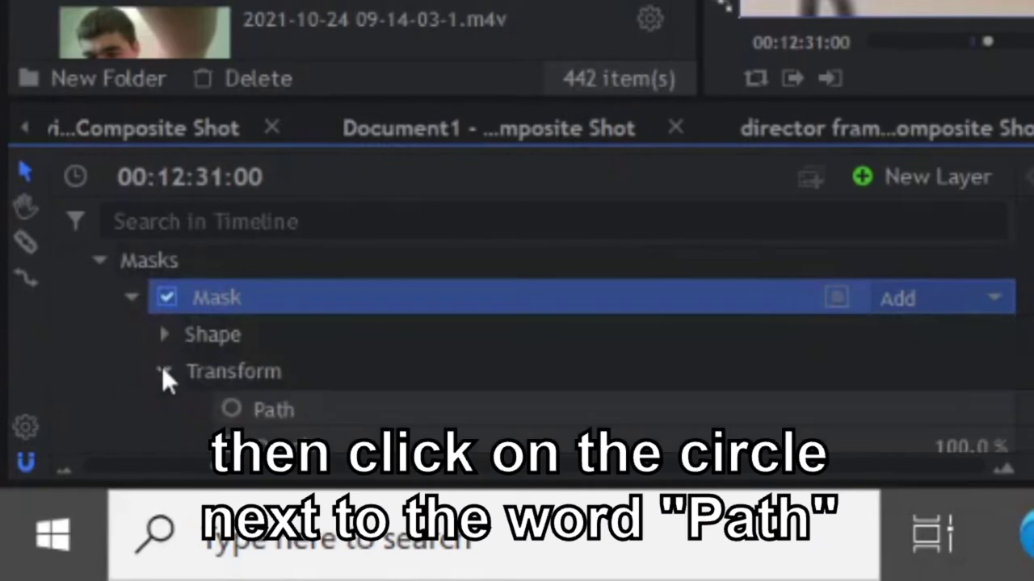
scroll(219, 368, "down", 1)
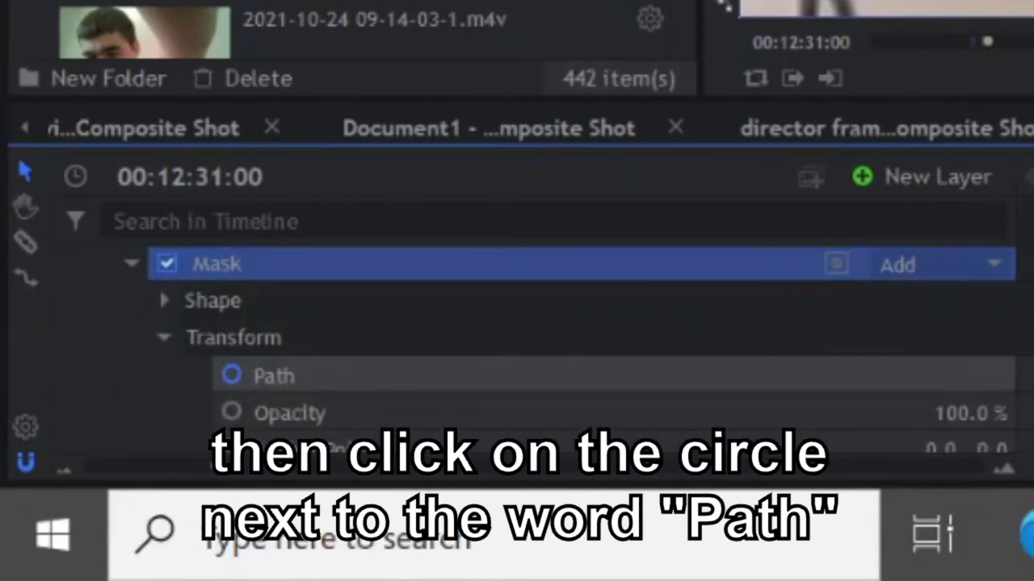
left_click(232, 374)
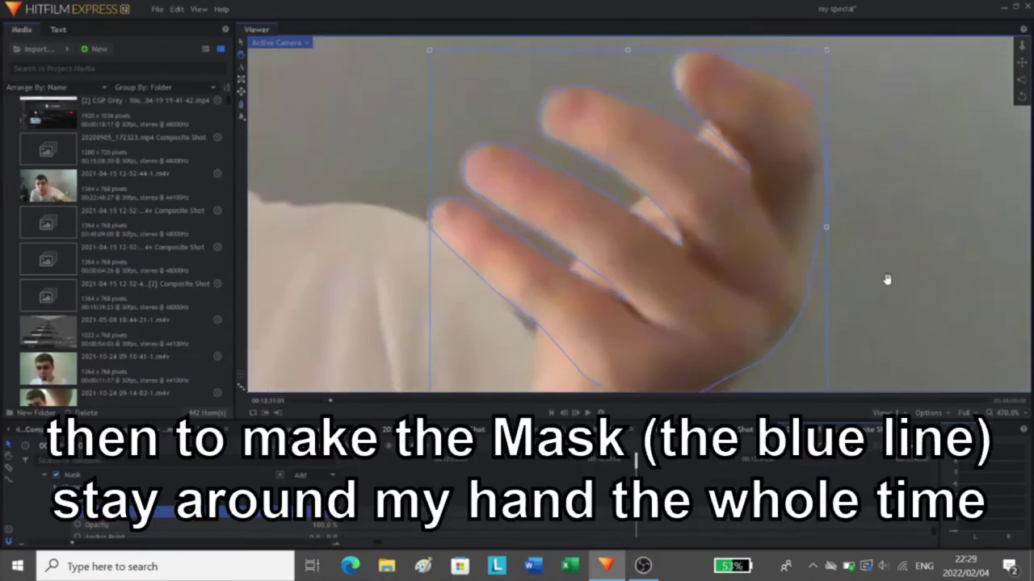
Advance to frame 00:12:31:02 and move the mask points around the topmost finger's tip to fit its outline.
scroll(887, 279, "down", 1)
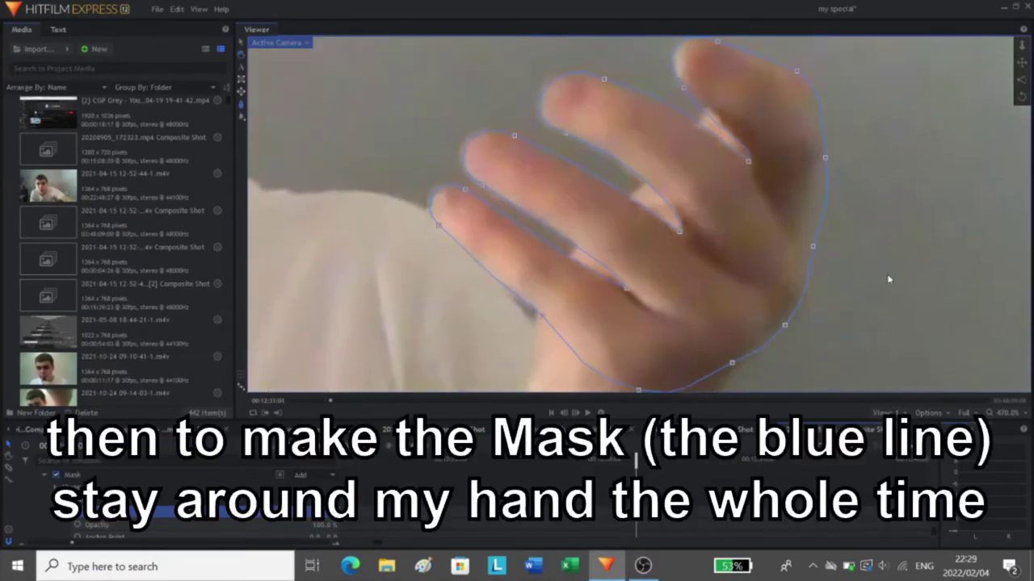
mouse_move(886, 279)
left_mouse_down()
mouse_move(844, 273)
mouse_move(877, 270)
left_mouse_up()
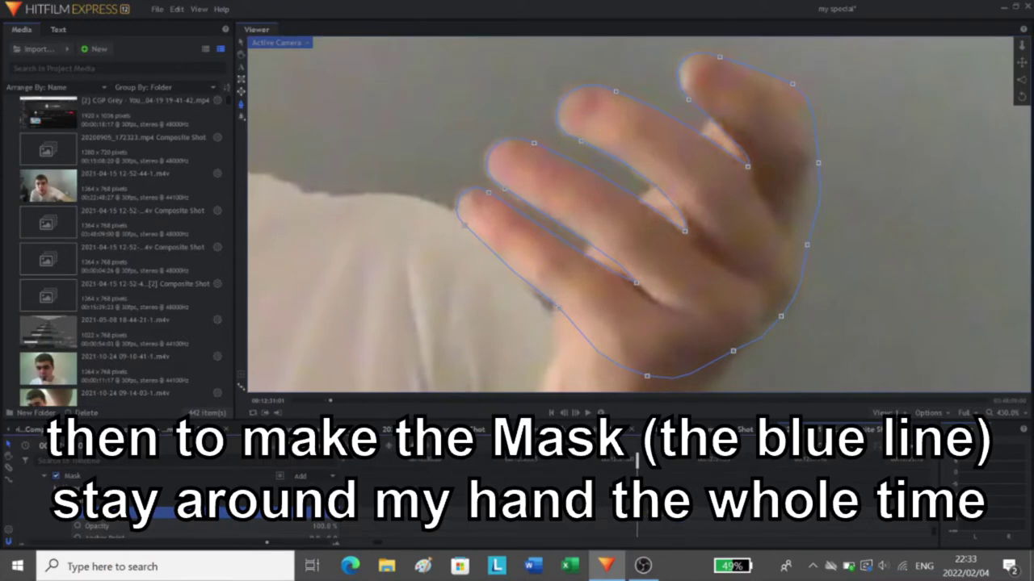
left_click_drag(810, 358, 795, 355)
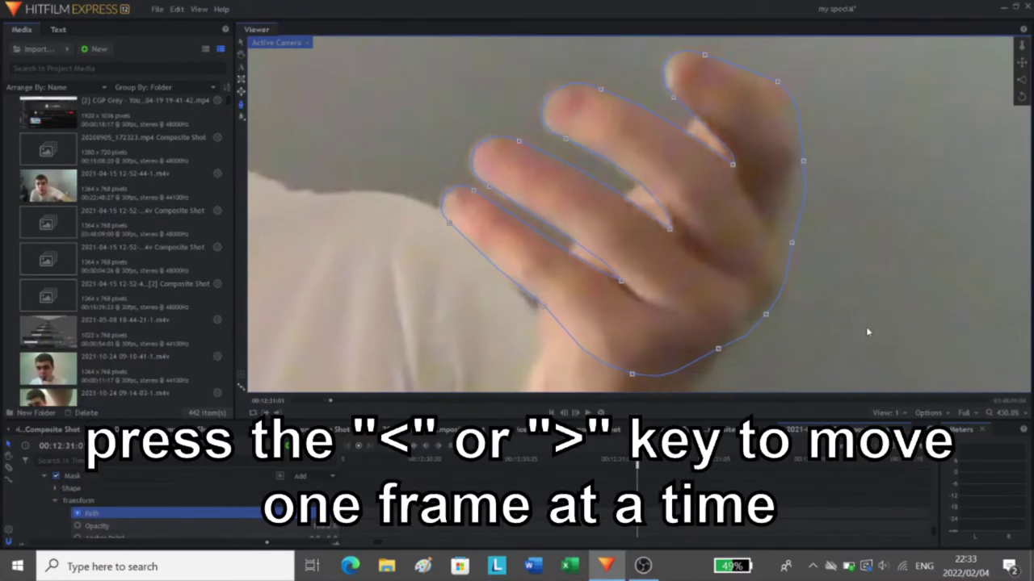
key("period")
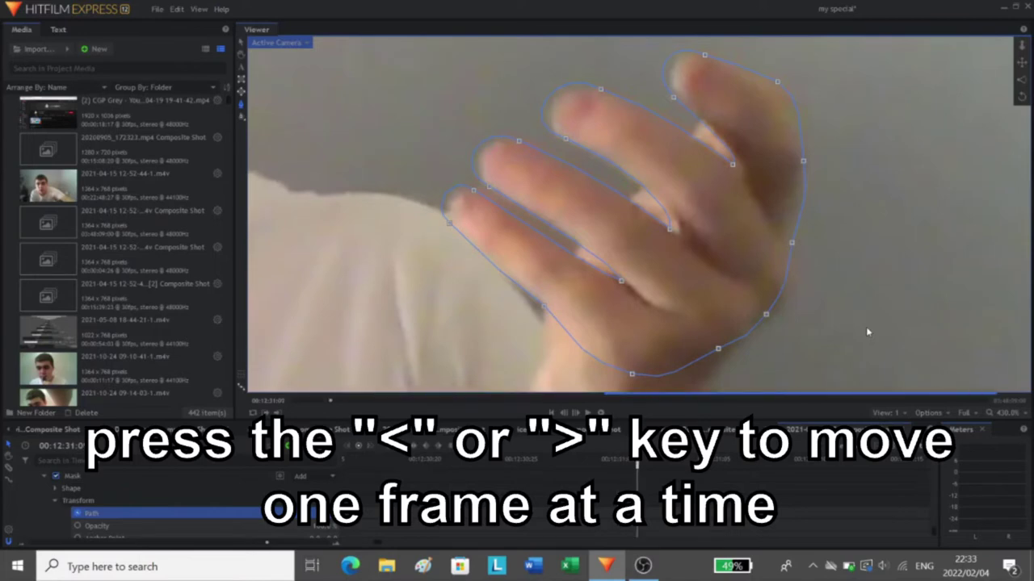
key("period")
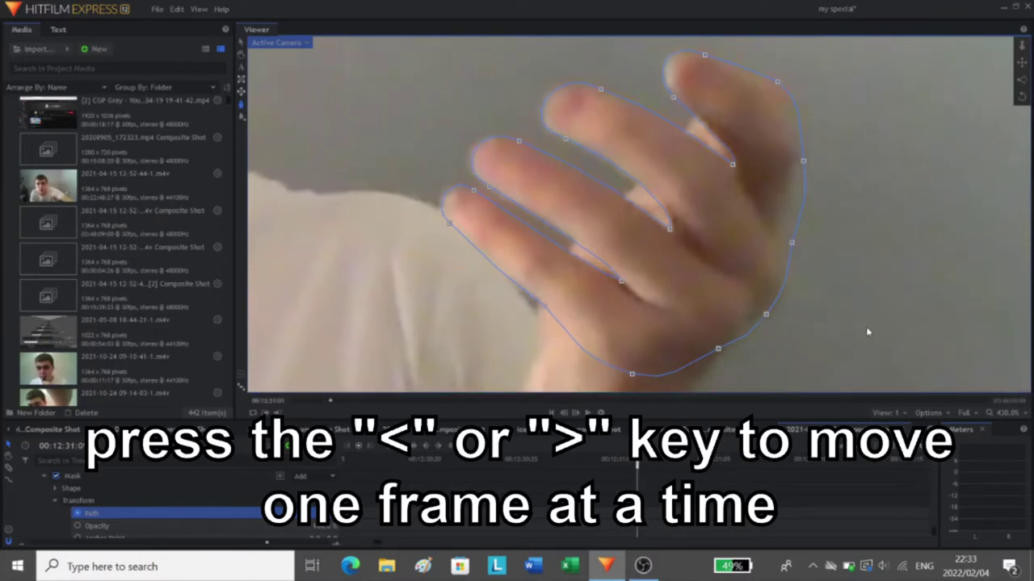
key("period")
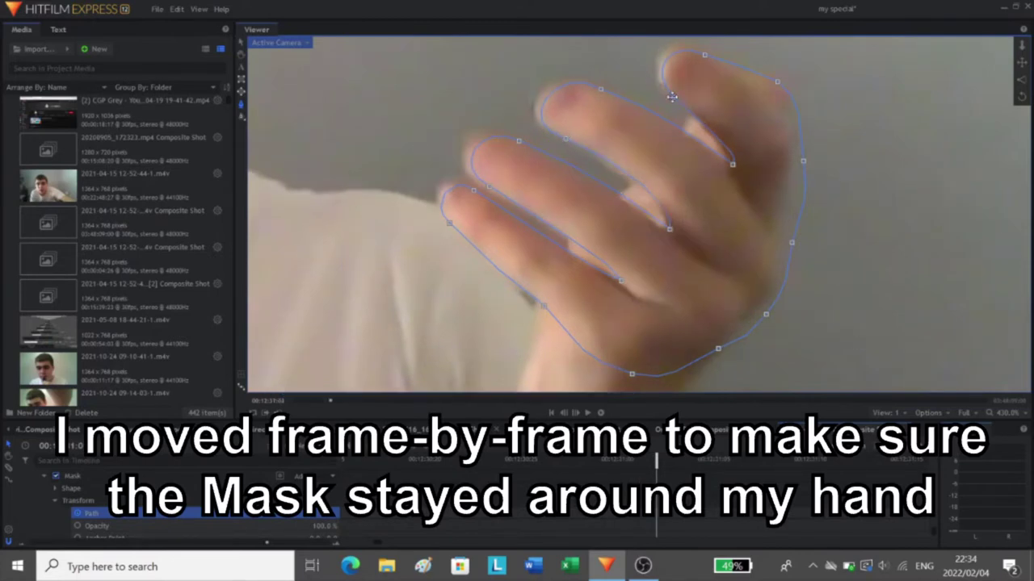
left_click_drag(672, 97, 668, 95)
left_click_drag(705, 55, 700, 52)
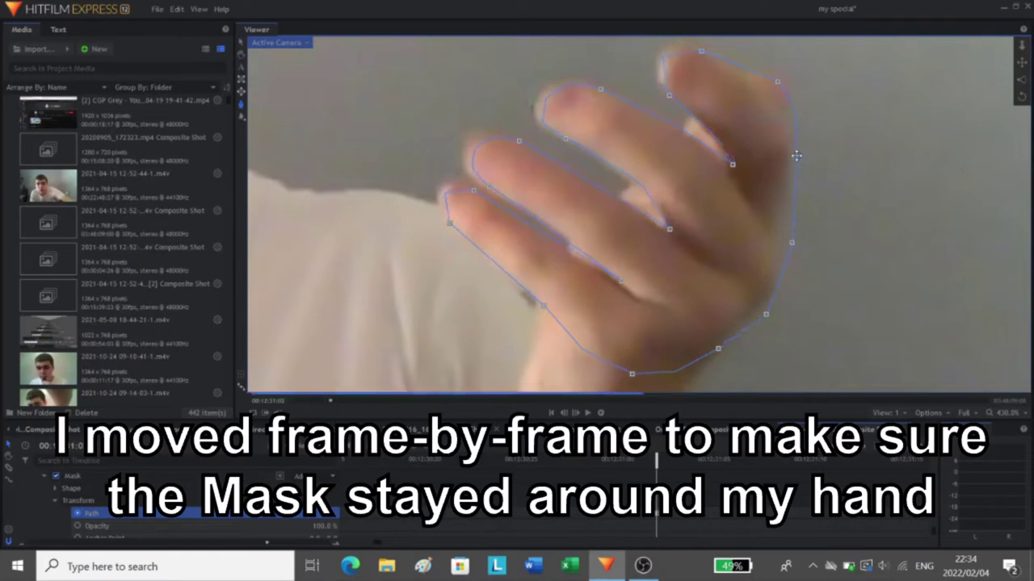
Move the mask points along the hand's outer edge inward to match its outline at 00:12:31:02.
left_click(794, 240)
left_click_drag(786, 237, 783, 239)
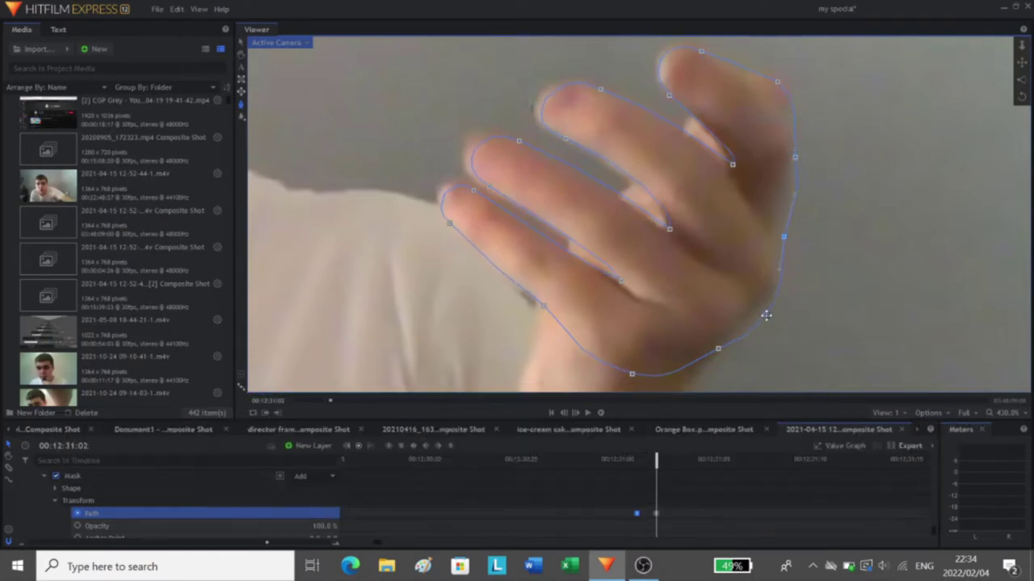
left_click_drag(766, 316, 770, 302)
Shift the mask points along the lowest finger's underside and tip, and in the gap between it and the third finger.
left_click_drag(544, 306, 534, 300)
left_click(470, 188)
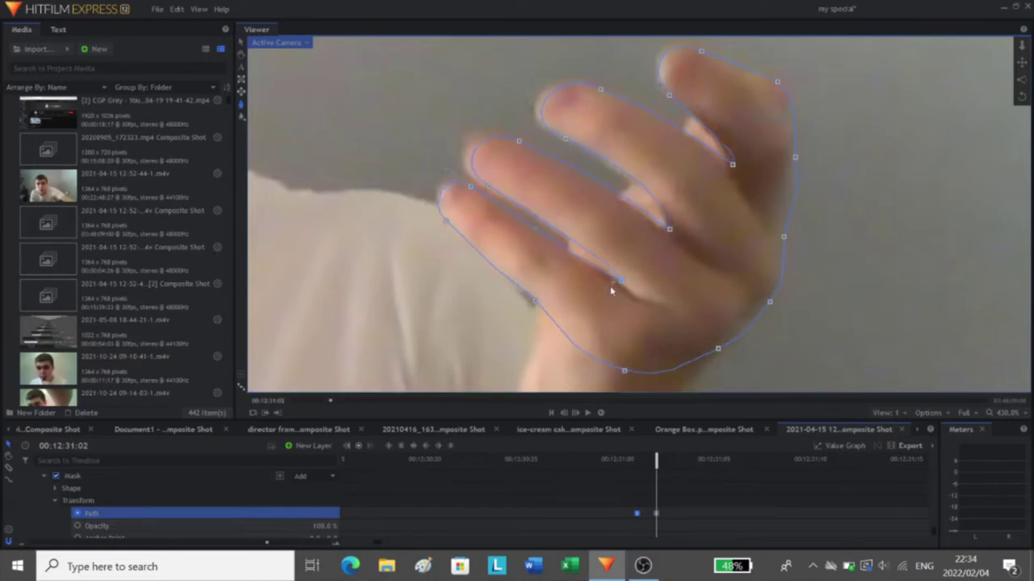
left_click_drag(621, 280, 615, 278)
left_click_drag(489, 188, 483, 187)
Reposition the mask points around the second finger's tip and in the gaps on both sides of that finger.
left_click(667, 231)
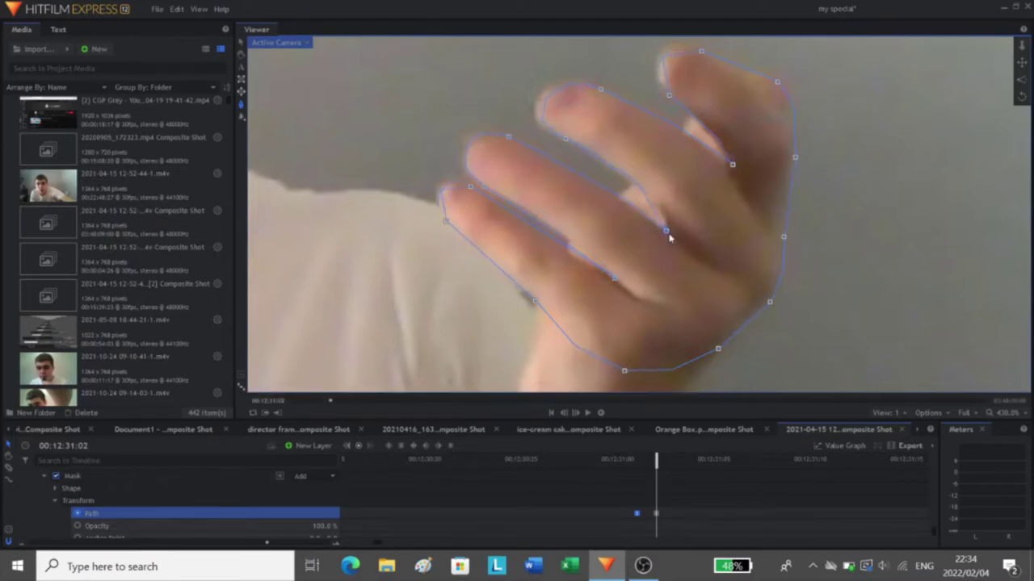
left_click_drag(565, 139, 563, 140)
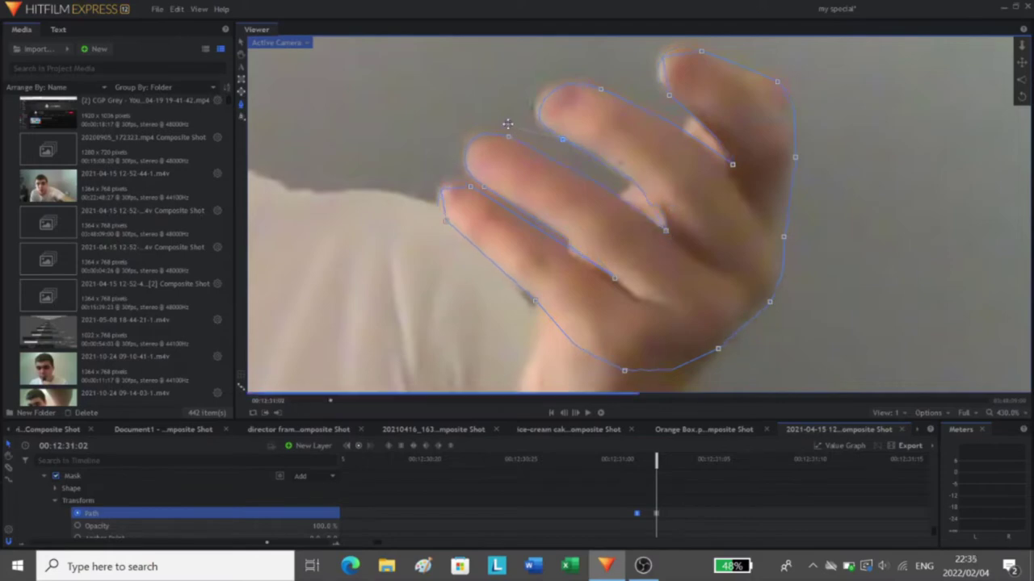
left_click_drag(597, 86, 594, 83)
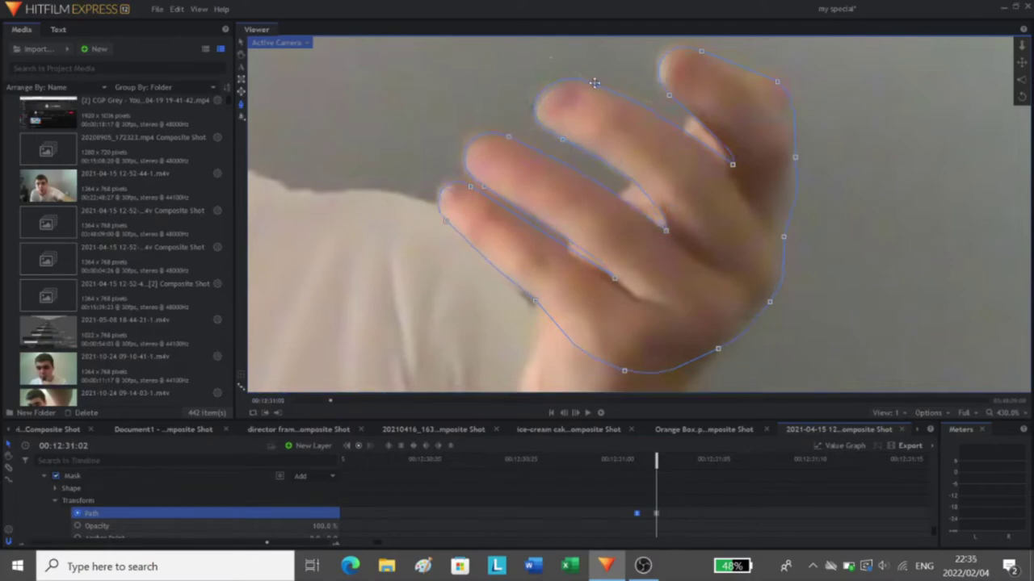
left_click(731, 163)
Advance to 00:12:31:03 and refit the mask at the topmost and third fingers' tips and in the gaps beside the third finger.
key("period")
left_click_drag(700, 51, 698, 48)
left_click_drag(508, 137, 502, 133)
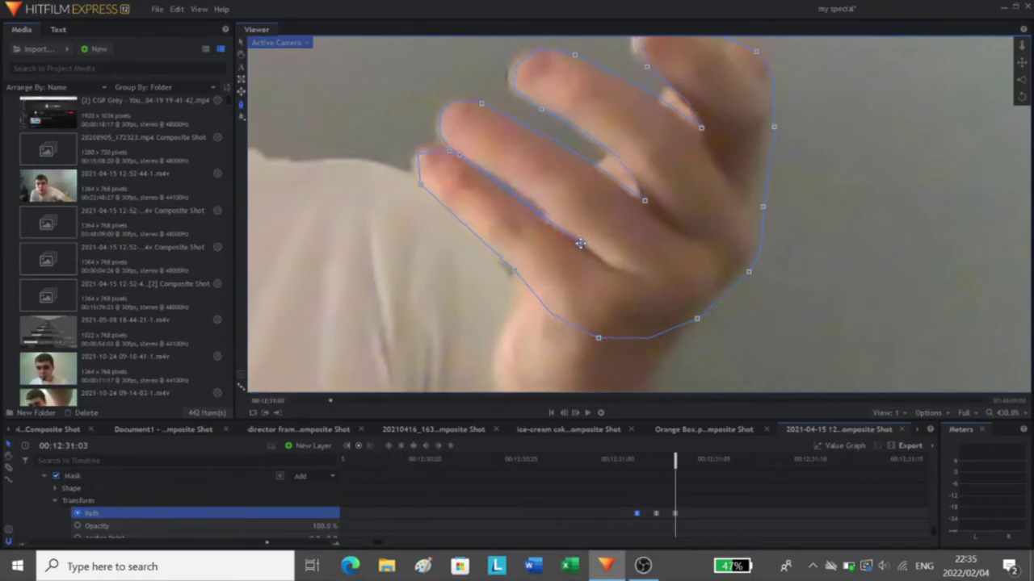
left_click_drag(582, 244, 578, 243)
left_click_drag(645, 200, 640, 200)
left_click(541, 109)
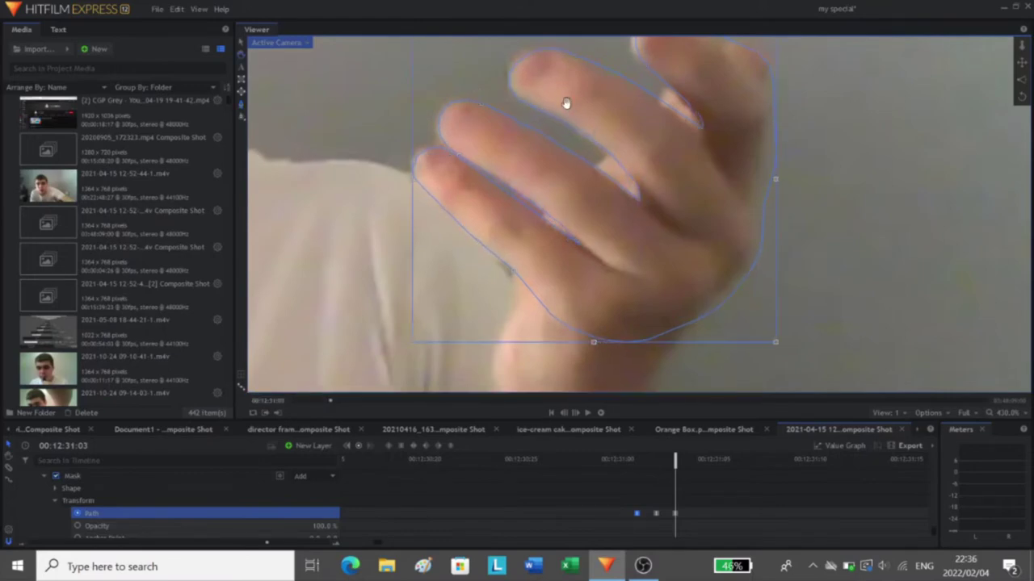
Adjust the mask points in the gap below the topmost finger and around its tip at 00:12:31:03.
left_click(695, 140)
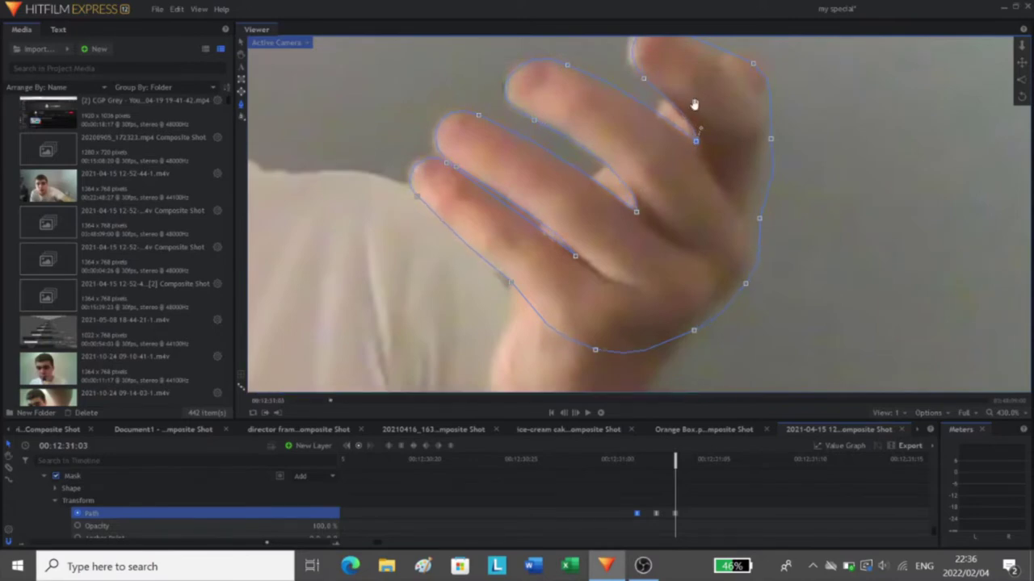
left_click_drag(695, 104, 693, 131)
left_click(641, 106)
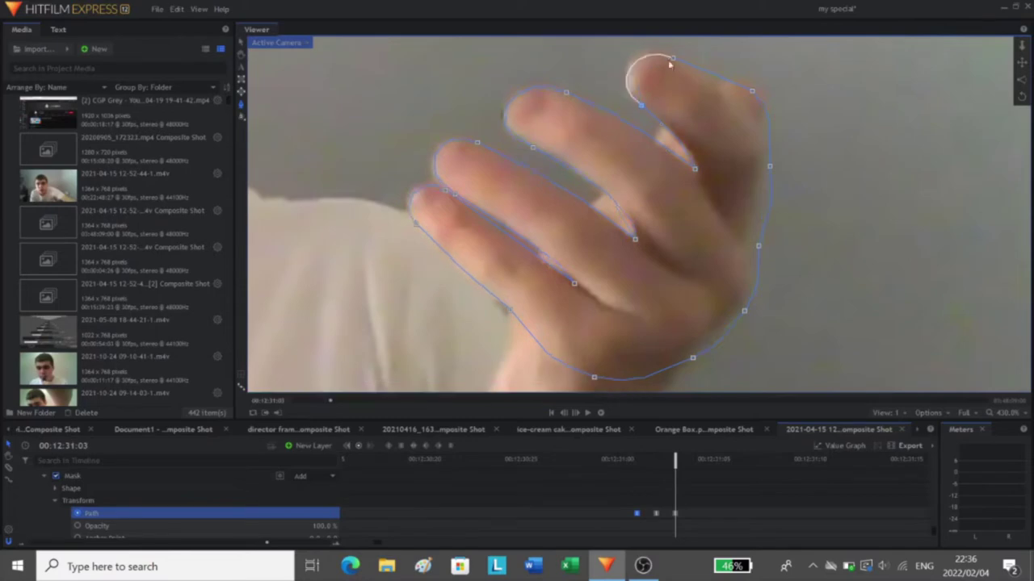
left_click(669, 56)
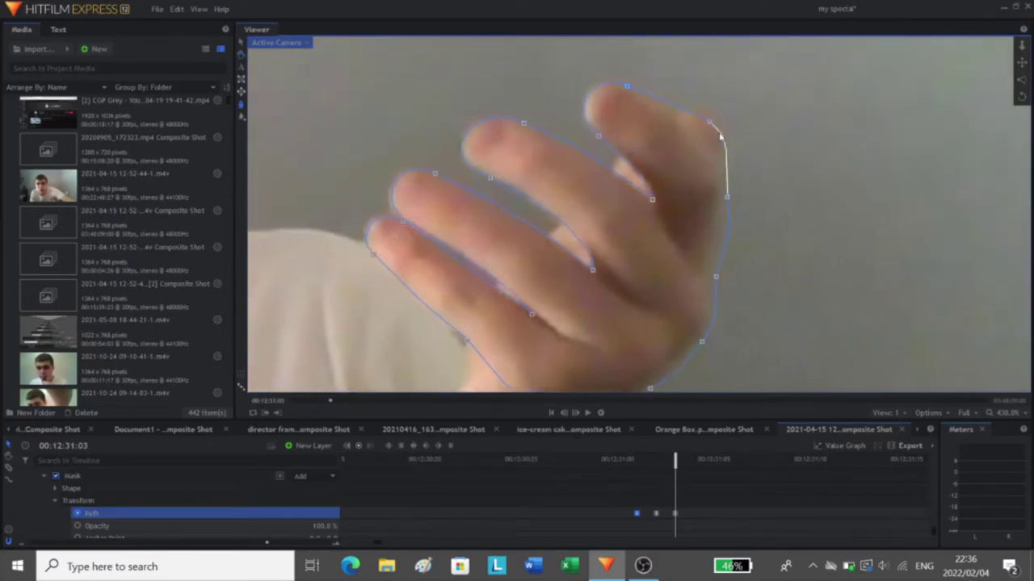
Reshape the mask from the topmost finger's knuckle down the outer edge of the hand to the heel of the palm.
left_click_drag(700, 126, 686, 120)
left_click_drag(728, 197, 728, 201)
left_click(688, 123)
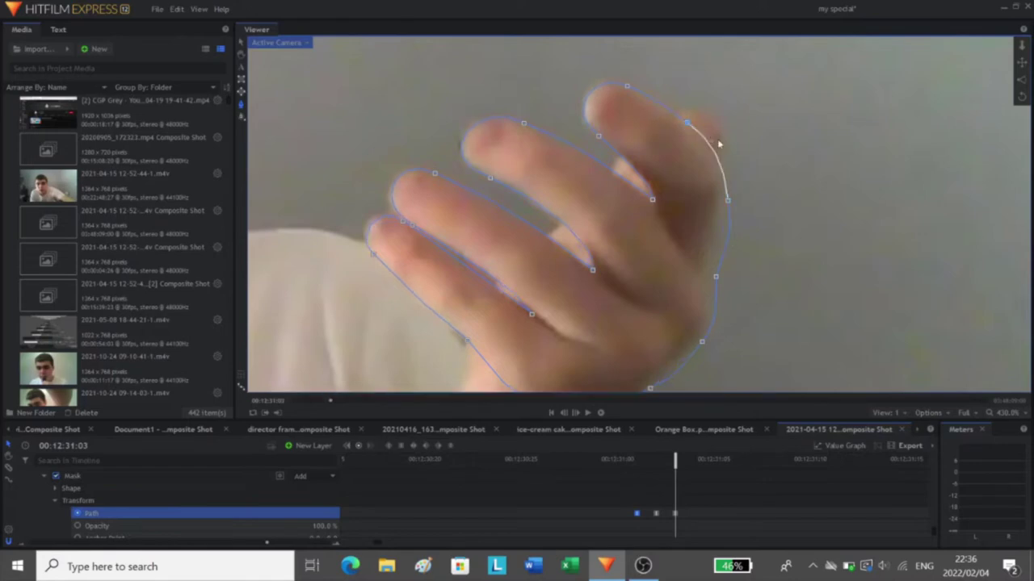
left_click_drag(669, 222, 679, 163)
left_click_drag(703, 273, 719, 214)
left_click_drag(660, 330, 655, 327)
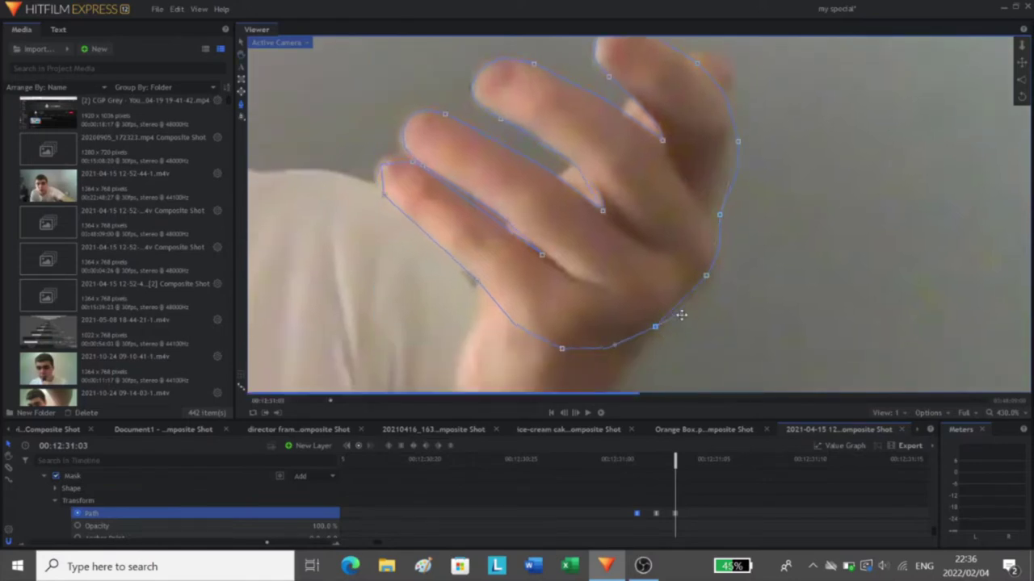
Advance to 00:12:31:04 and fit the mask around the lower fingers' tips and the second finger's lower edge.
key("Right")
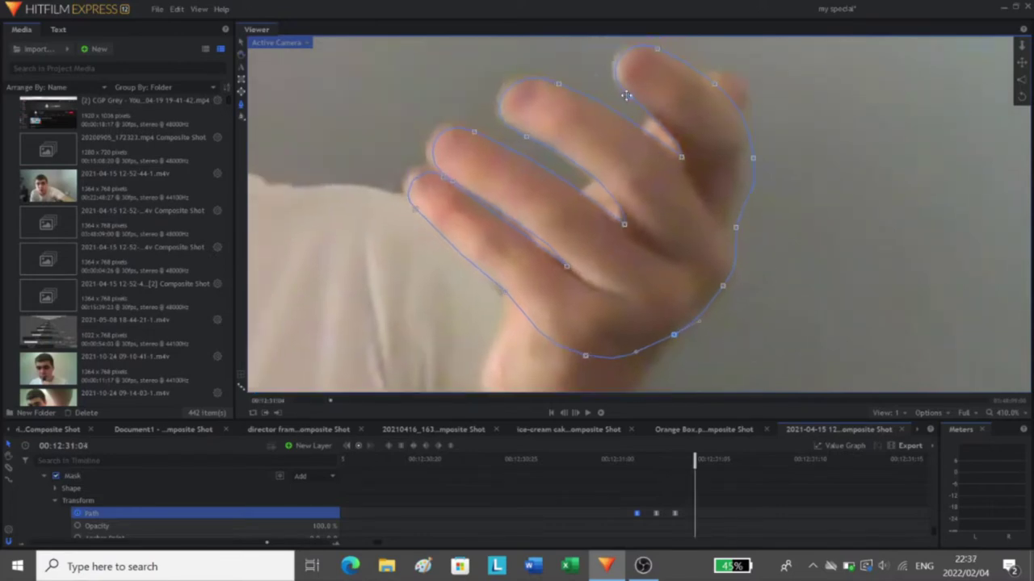
left_click(523, 134)
left_click_drag(453, 181, 440, 173)
left_click_drag(415, 209, 409, 205)
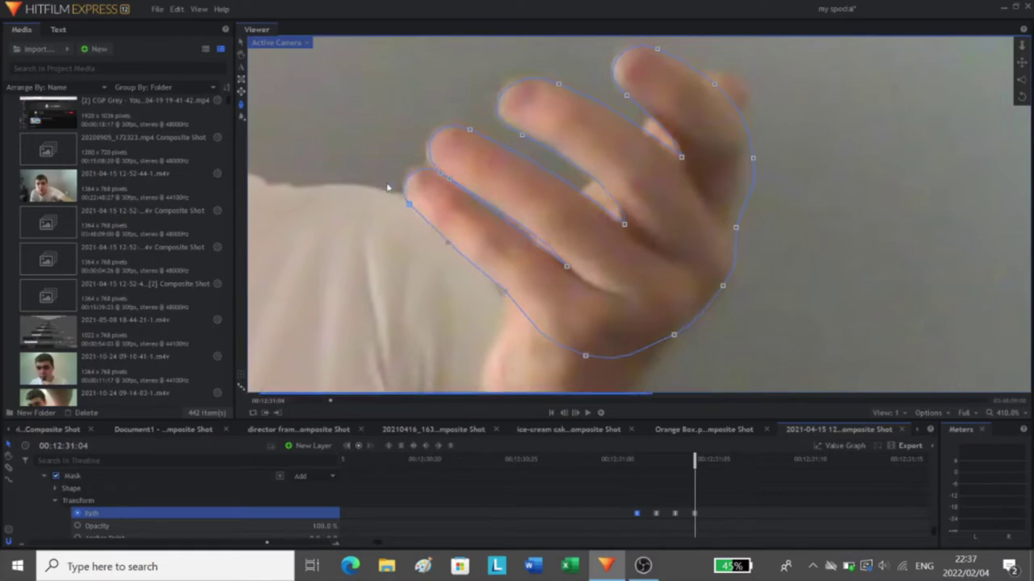
Compare the mask on the neighbouring frames and add a Path keyframe at 00:12:31:05.
key("period")
key("comma")
key("period")
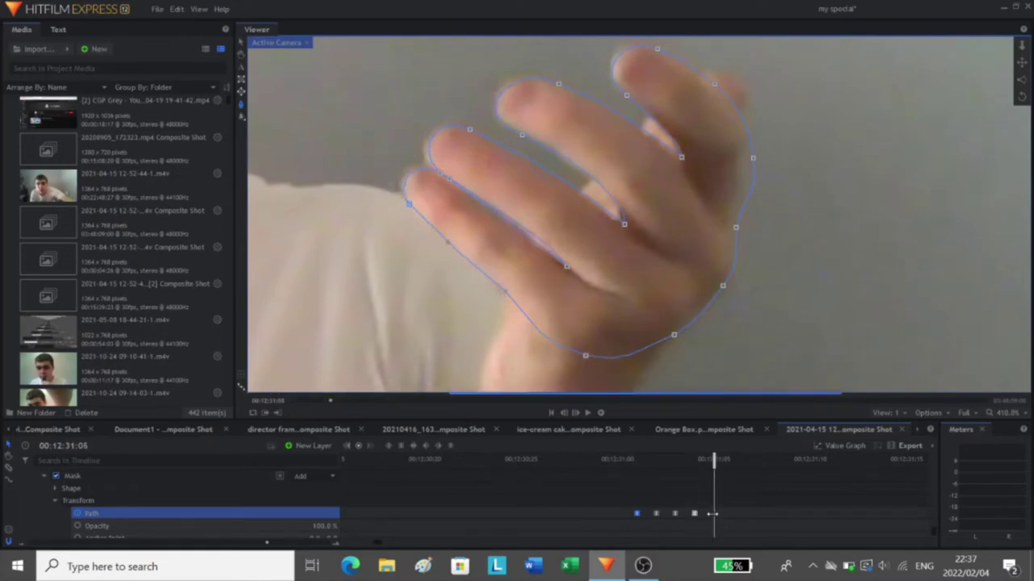
left_click(712, 514)
Advance to 00:12:31:08 and fit the mask around the second and topmost fingers' tips and the gap between them.
key("Right")
key("Right")
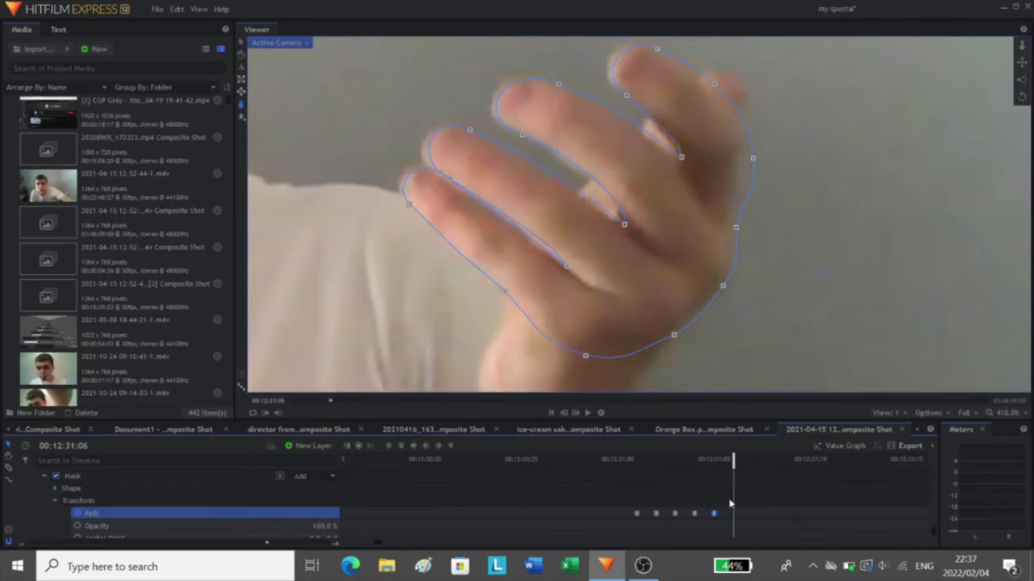
key("Right")
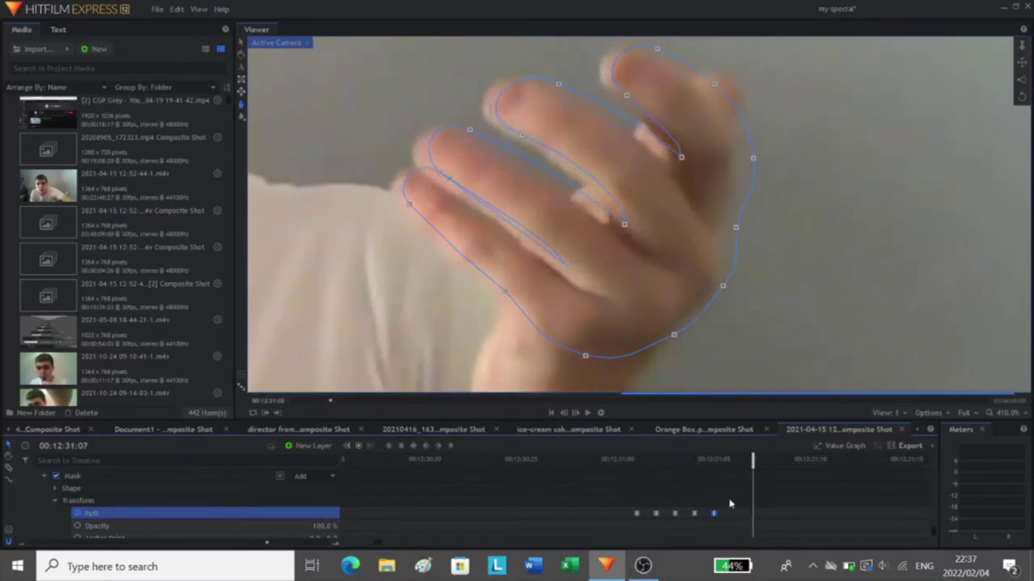
left_click_drag(558, 83, 543, 83)
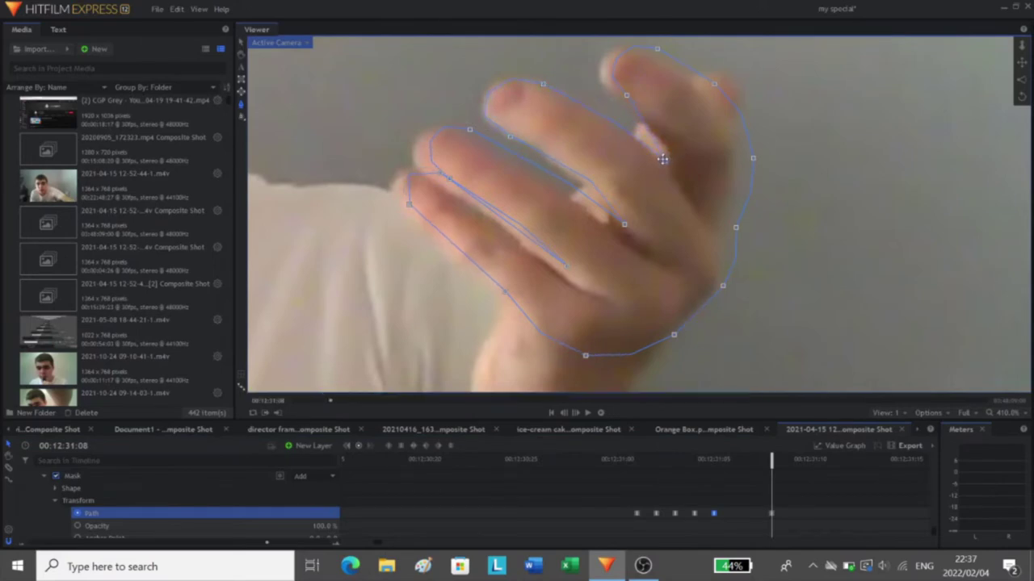
left_click_drag(625, 96, 621, 100)
left_click_drag(656, 49, 643, 53)
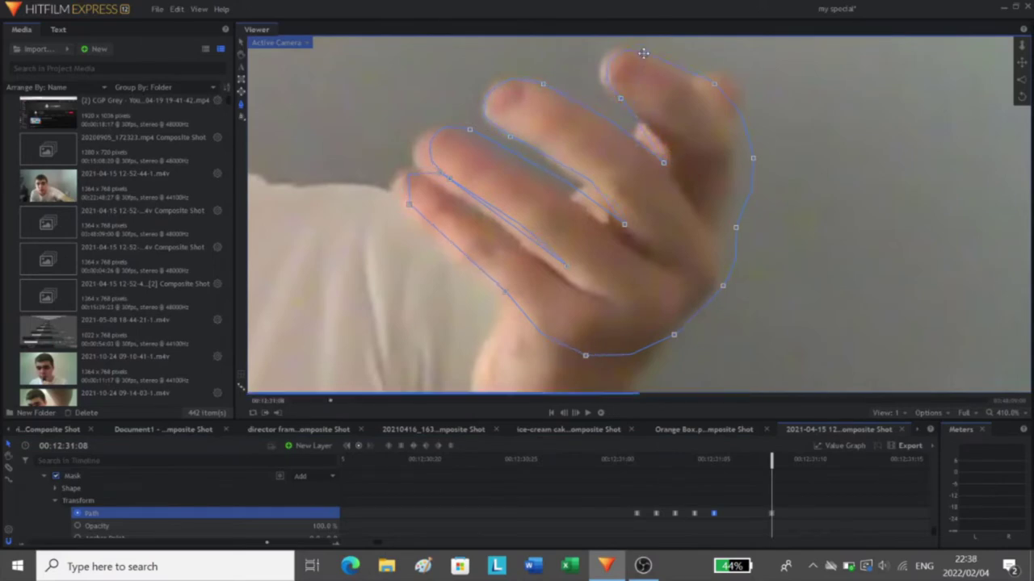
left_click_drag(652, 134, 650, 196)
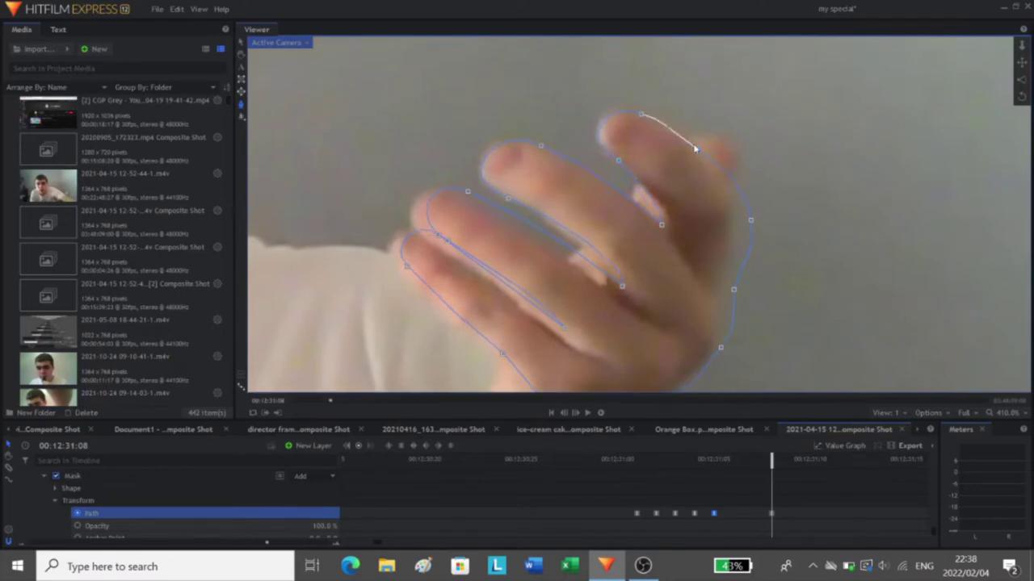
left_click_drag(641, 114, 637, 111)
Refit the mask around the lowest and third fingers' tips and in the gap between the second and third fingers.
left_click_drag(718, 225, 707, 186)
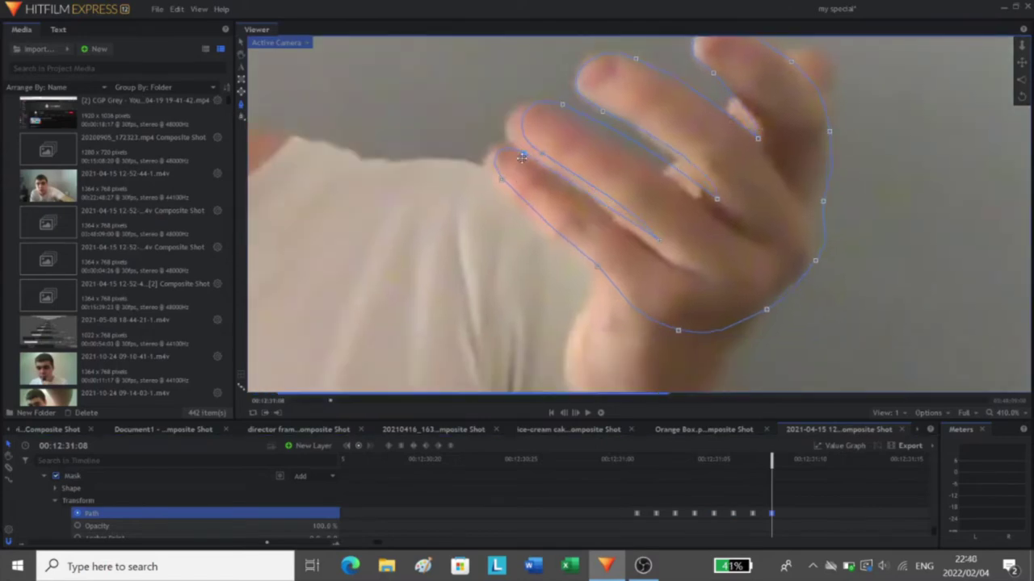
left_click_drag(501, 179, 494, 187)
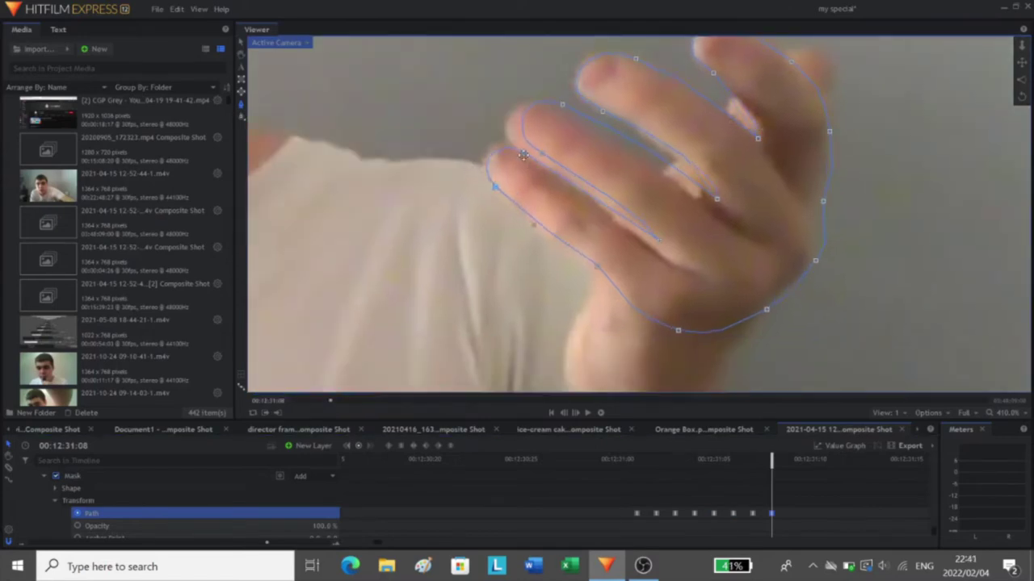
left_click_drag(542, 153, 525, 155)
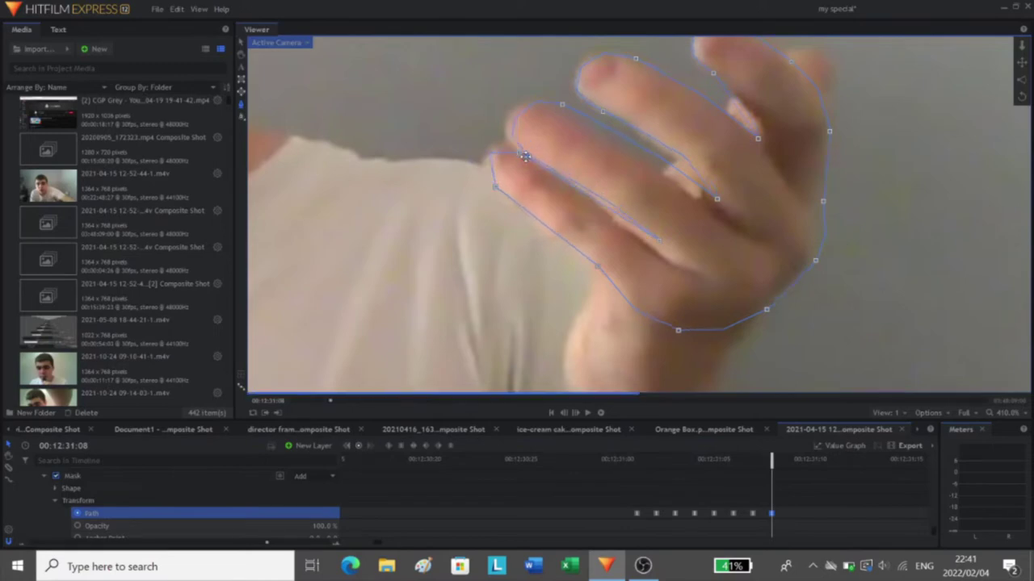
left_click(554, 107)
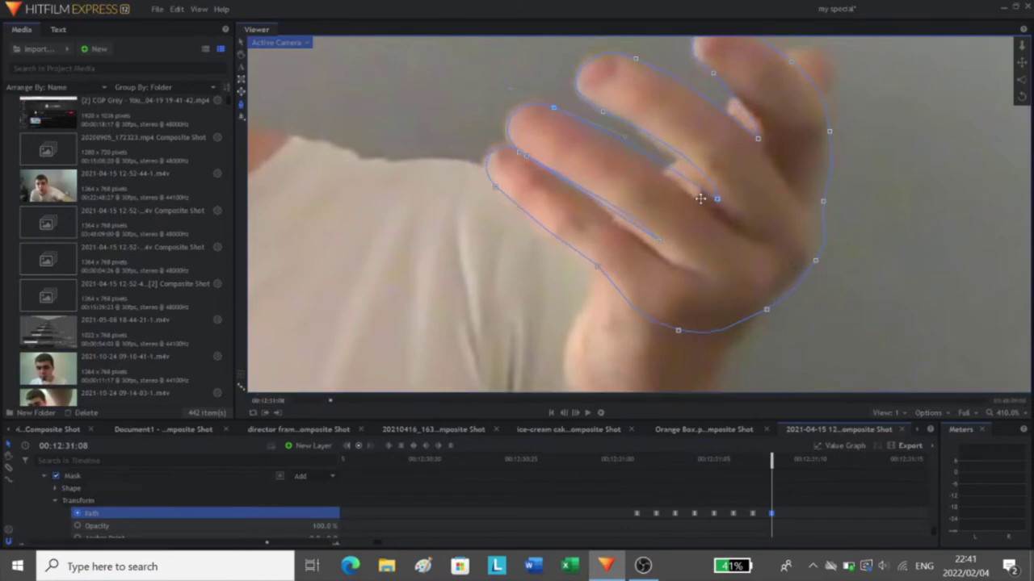
left_click_drag(717, 197, 697, 197)
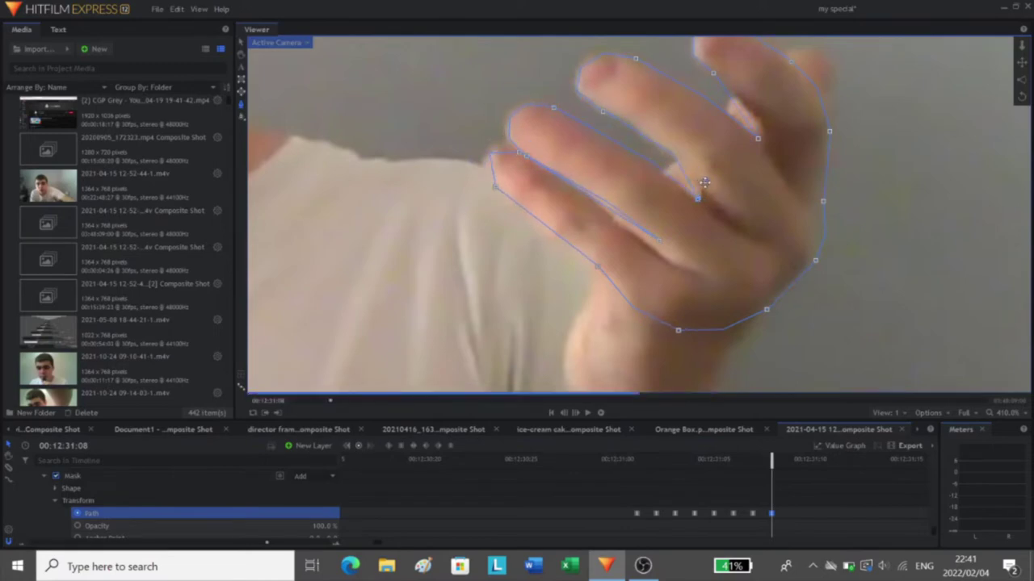
left_click(603, 112)
Refine the mask along the lowest finger's underside and at the base of the gap above that finger.
left_click_drag(599, 268, 592, 269)
left_click_drag(535, 228, 535, 226)
left_click(535, 227)
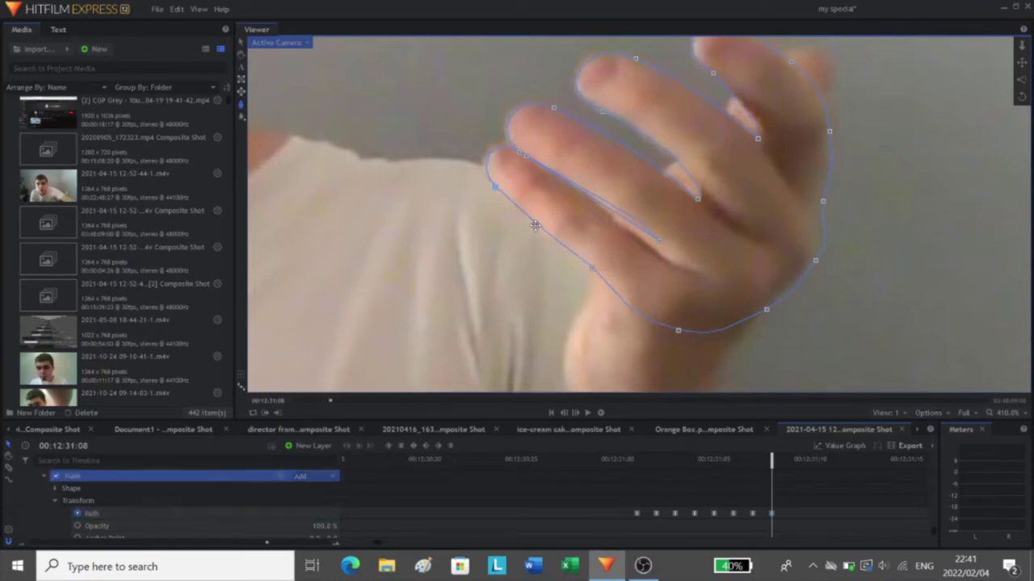
left_click_drag(595, 273, 595, 273)
left_click_drag(656, 242, 650, 246)
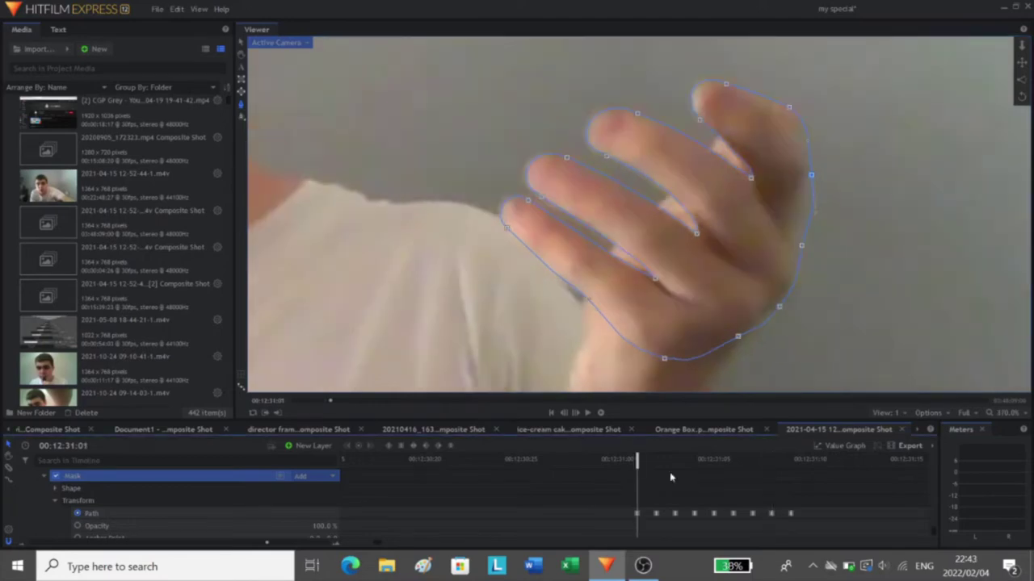
Go back to frame 00:12:31:00 and refit the mask around the second finger's tip and in the gap below the topmost finger.
key("Left")
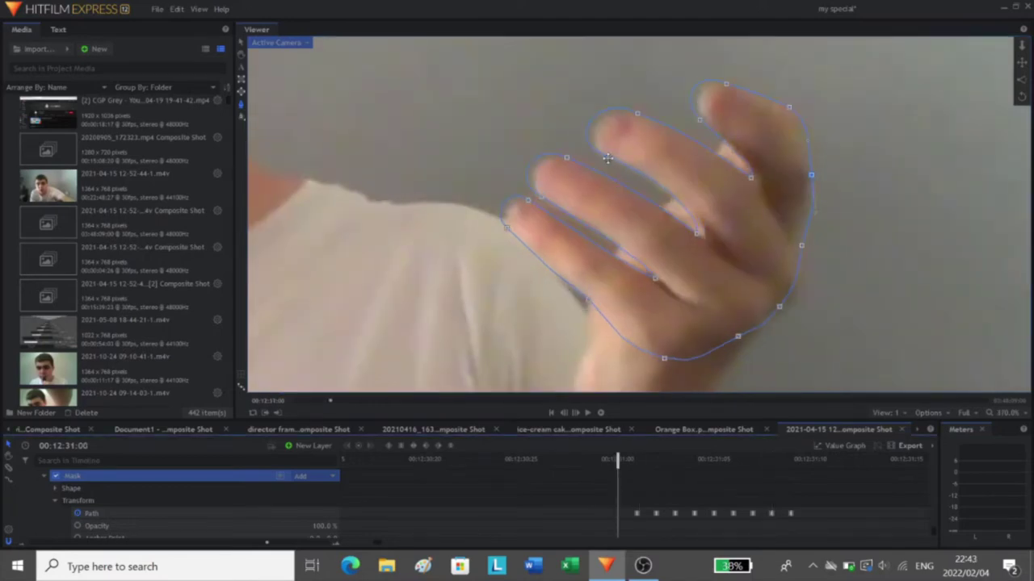
left_click_drag(608, 159, 613, 162)
left_click_drag(638, 114, 641, 117)
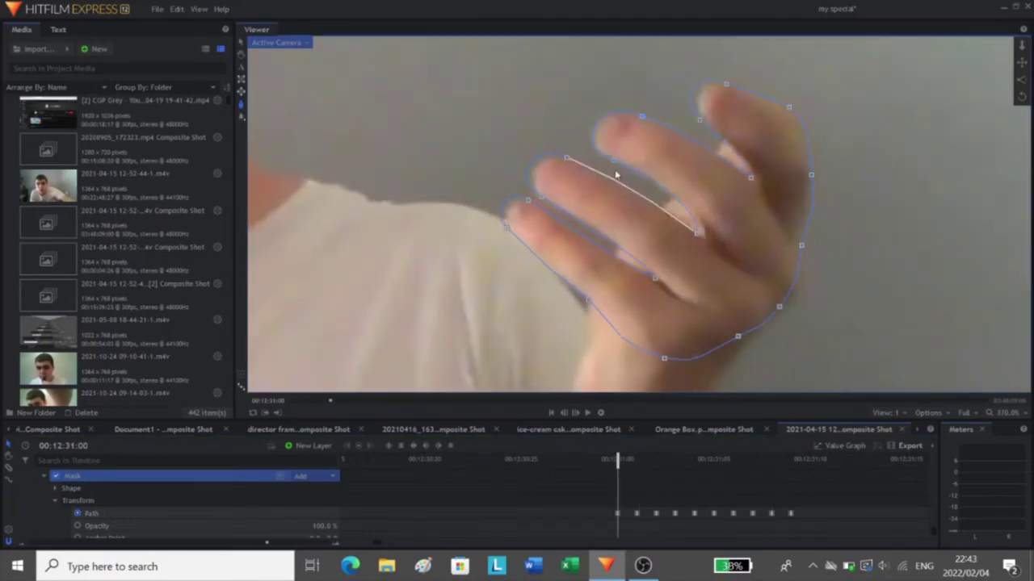
left_click_drag(753, 180, 755, 182)
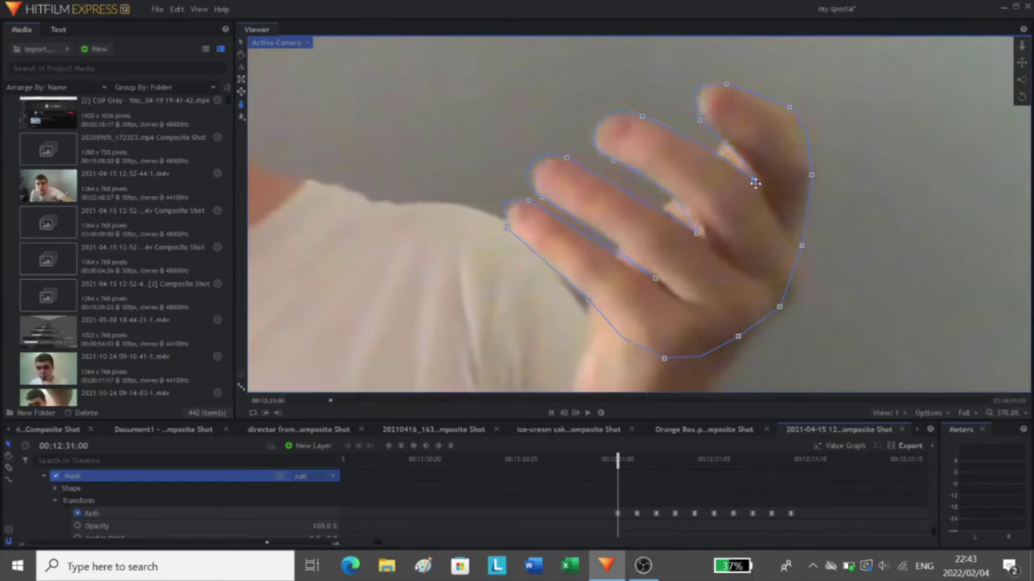
left_click_drag(700, 121, 710, 127)
scroll(735, 202, "down", 1)
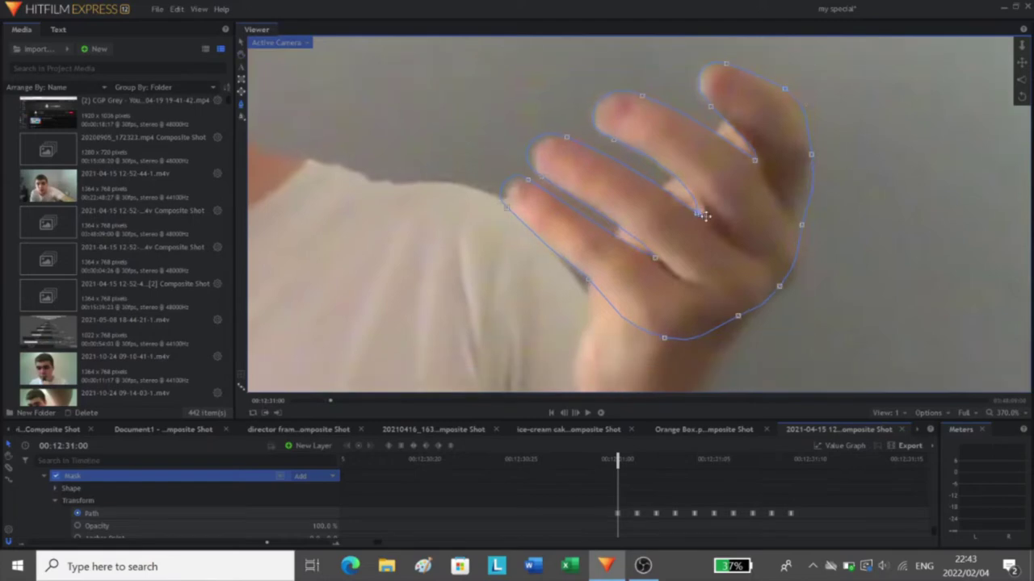
Tighten the mask in the gap between the second and third fingers and around the third and lowest fingers' tips.
left_click_drag(704, 216, 709, 224)
left_click_drag(541, 176, 548, 181)
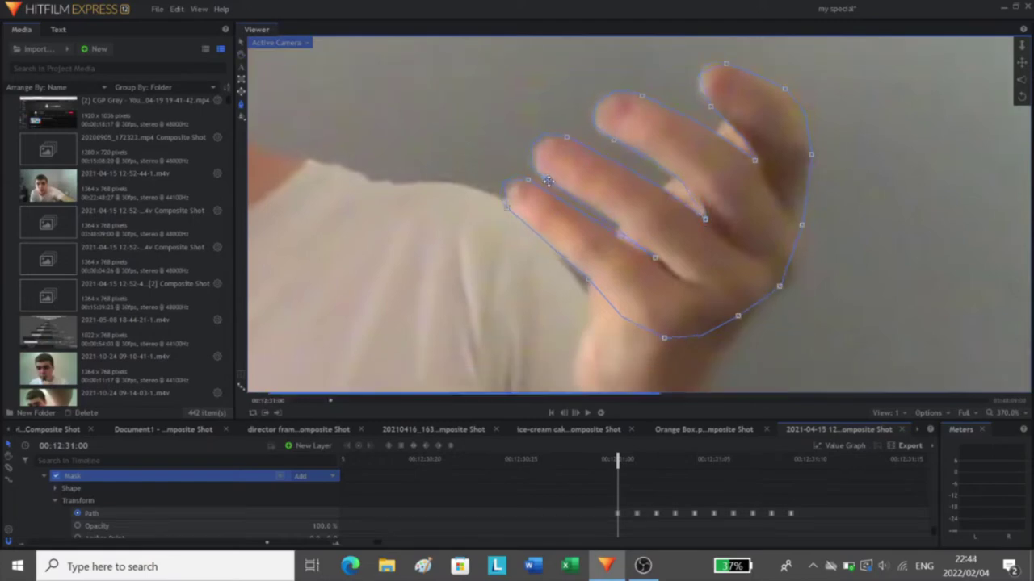
left_click_drag(566, 137, 570, 138)
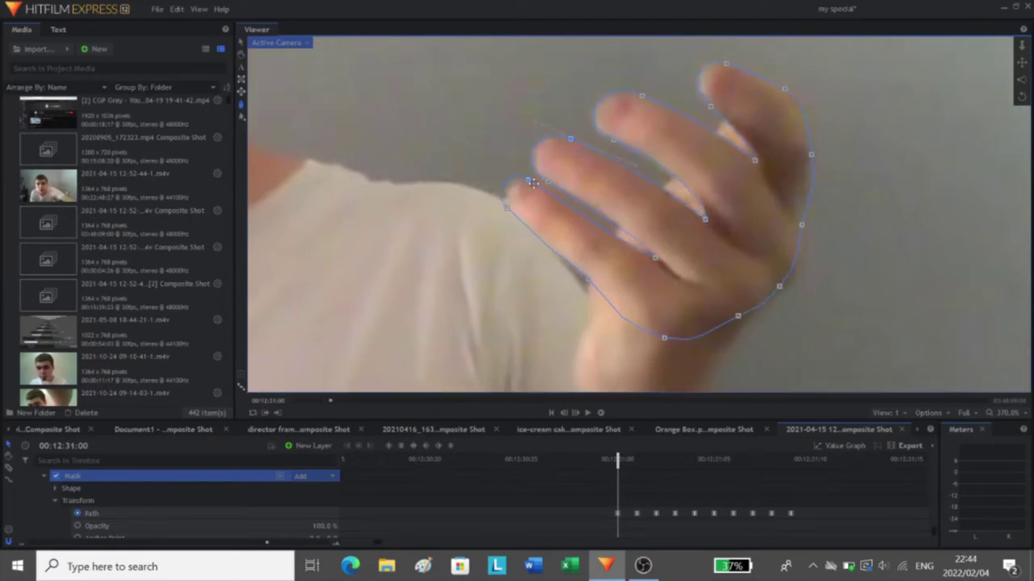
left_click_drag(531, 181, 511, 214)
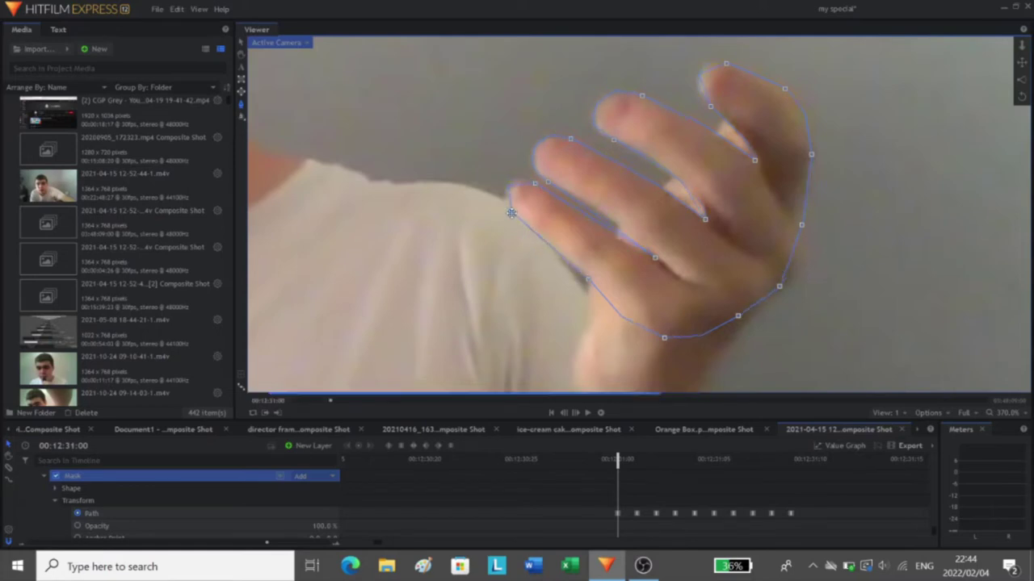
left_click(655, 258)
Go back to frame 00:12:30:29 and refit the mask around the second finger's tip and the topmost finger's underside.
key("Left")
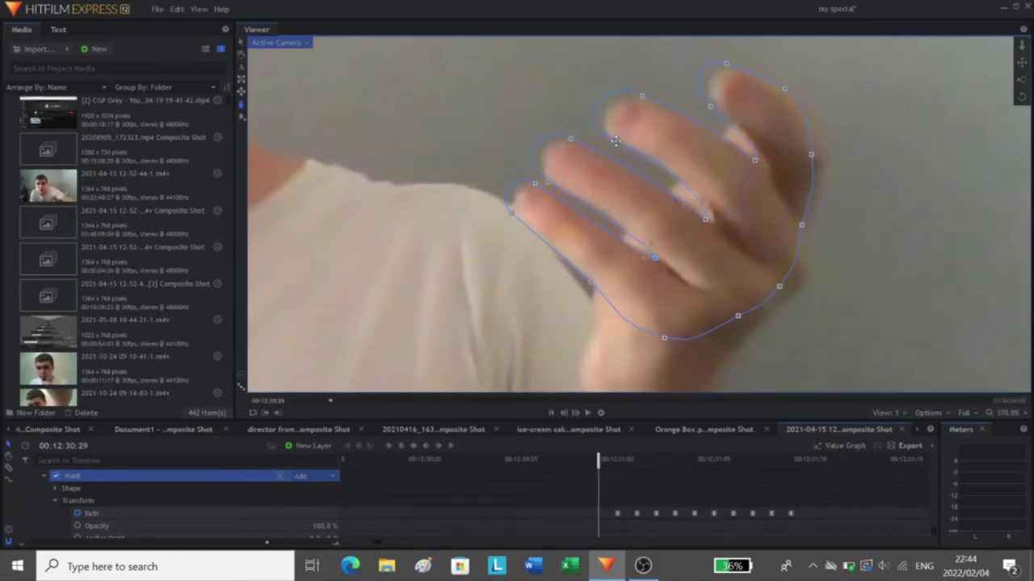
left_click_drag(643, 96, 656, 104)
left_click_drag(624, 146, 626, 147)
left_click_drag(755, 160, 760, 165)
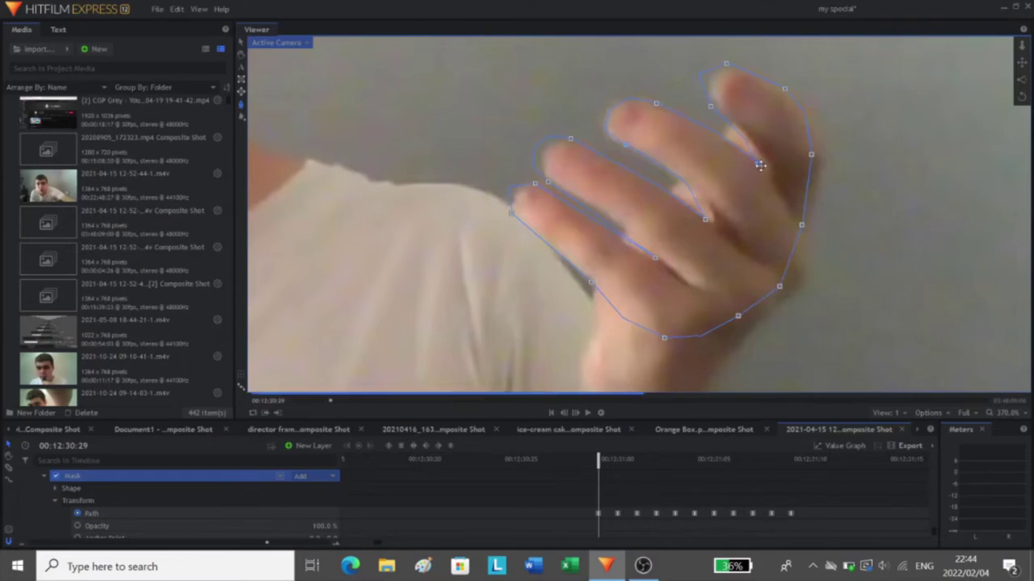
left_click_drag(711, 107, 725, 121)
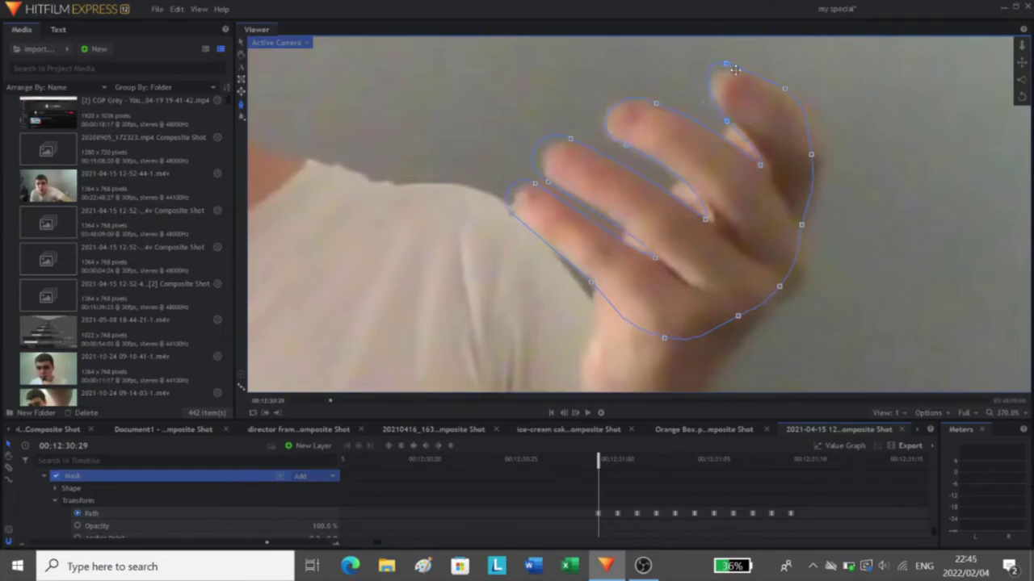
Fit the mask to the topmost finger's upper side and along the outer edge of the hand to its heel.
left_click_drag(726, 64, 790, 93)
left_click_drag(818, 163, 824, 164)
left_click_drag(808, 212, 793, 194)
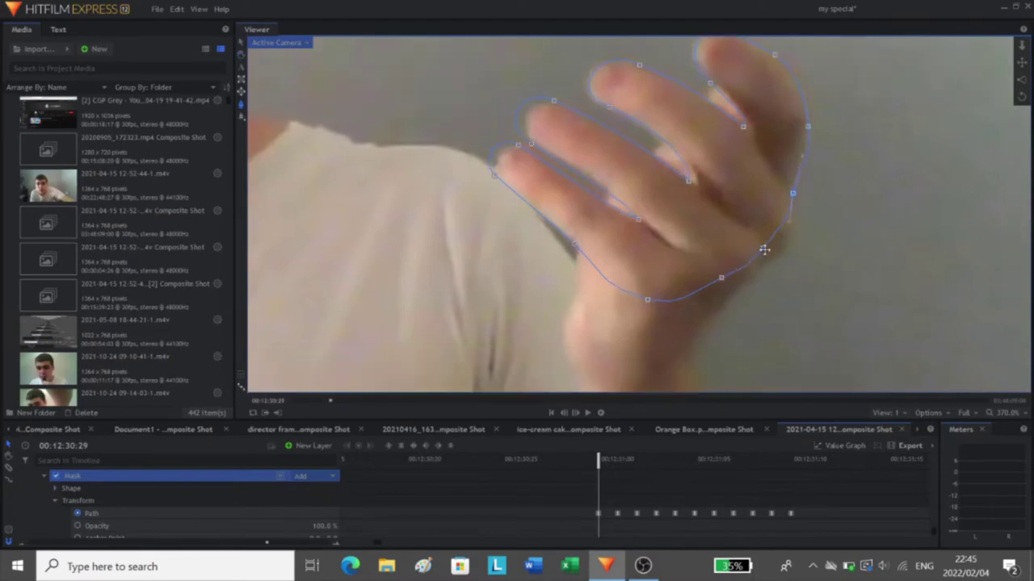
left_click_drag(763, 248, 725, 304)
Refit the mask around the lowest and third fingers and deepen the gap between the second and third fingers.
left_click_drag(519, 146, 528, 151)
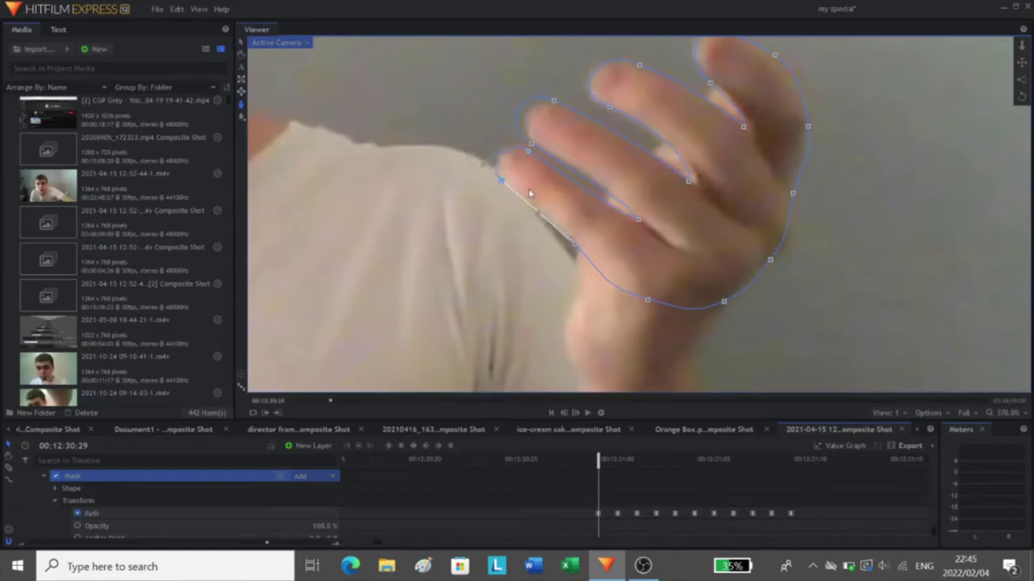
left_click_drag(575, 244, 579, 246)
left_click_drag(532, 145, 539, 148)
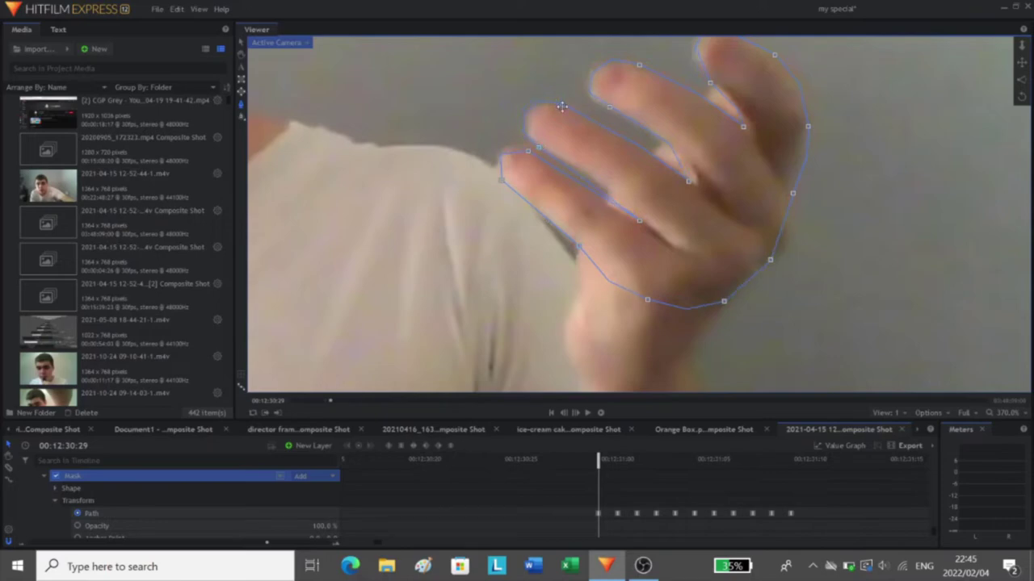
left_click_drag(562, 106, 566, 105)
left_click_drag(690, 182, 702, 196)
Go back to frame 00:12:30:28 and fit the mask to the second finger's tip and the gap below the topmost finger.
key("Left")
left_click_drag(609, 114, 621, 122)
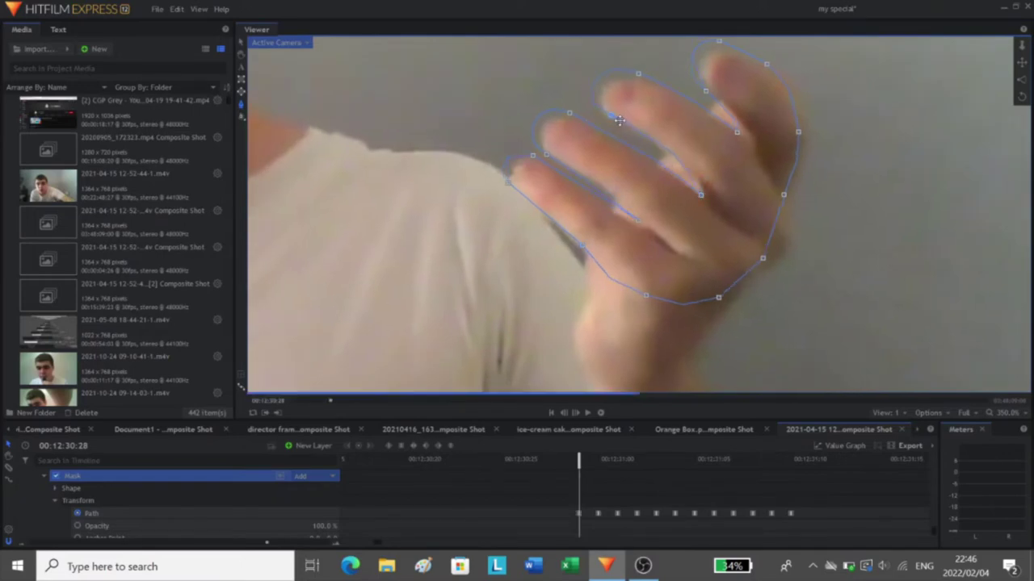
left_click_drag(640, 75, 645, 80)
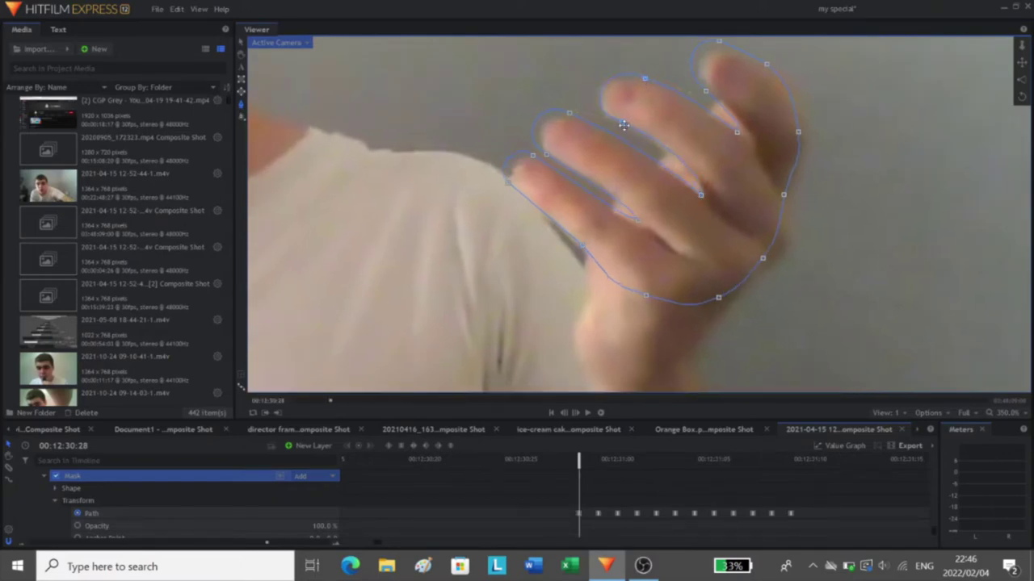
left_click_drag(737, 132, 745, 139)
left_click_drag(706, 90, 716, 97)
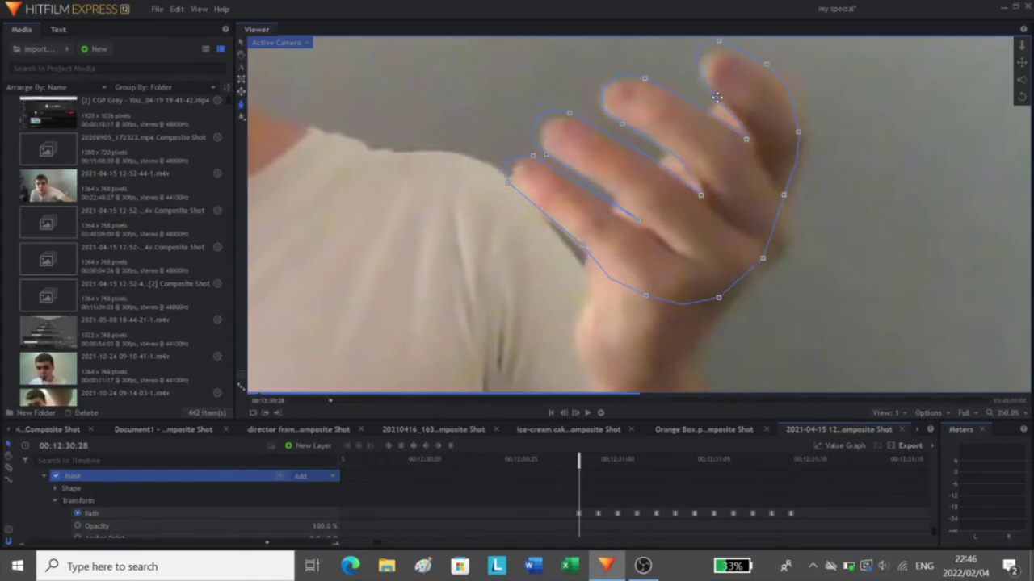
Move the mask points on the topmost finger's upper side and down the hand's outer edge to match its outline.
left_click_drag(718, 41, 770, 67)
left_click_drag(798, 132, 804, 139)
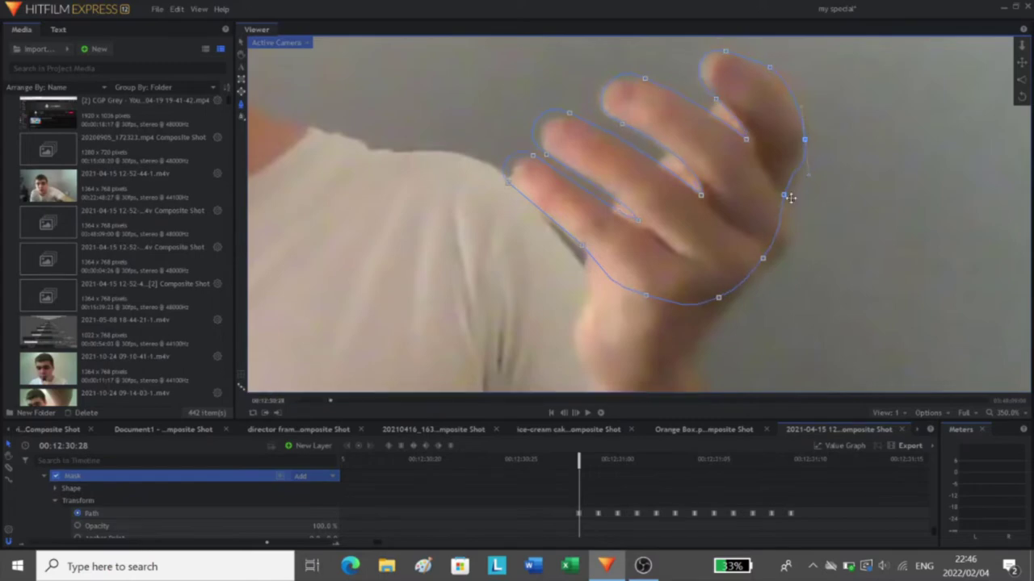
left_click_drag(783, 195, 796, 197)
left_click_drag(762, 258, 768, 264)
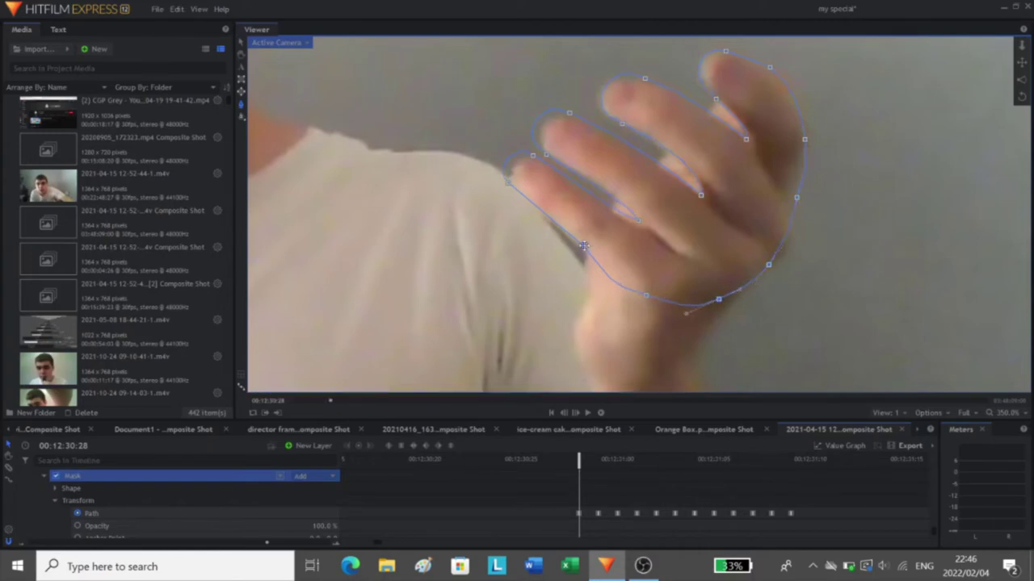
Refine the mask around the lowest finger, the gap above it, and the third and second fingers' tips.
left_click_drag(583, 245, 586, 252)
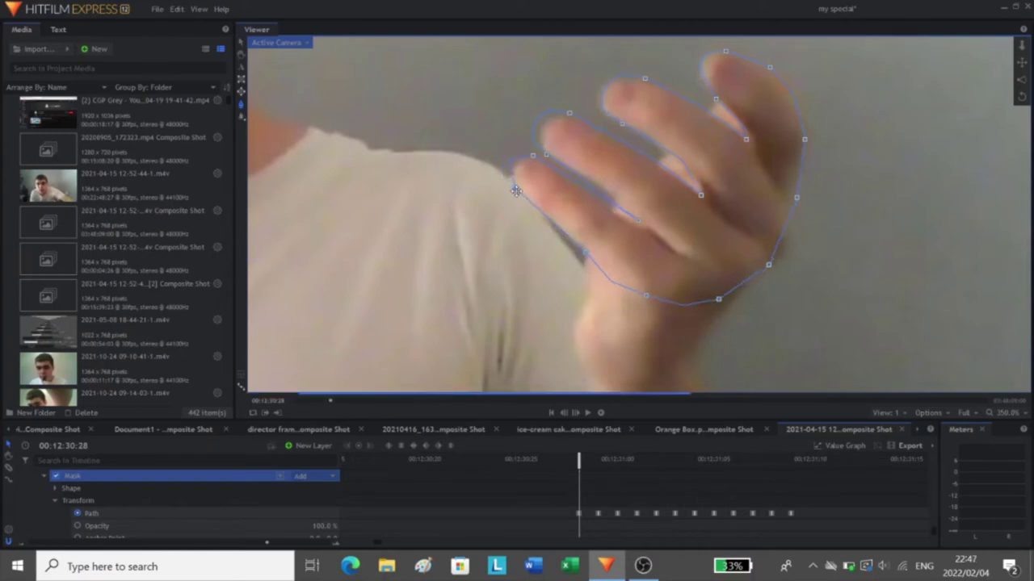
left_click_drag(533, 155, 542, 161)
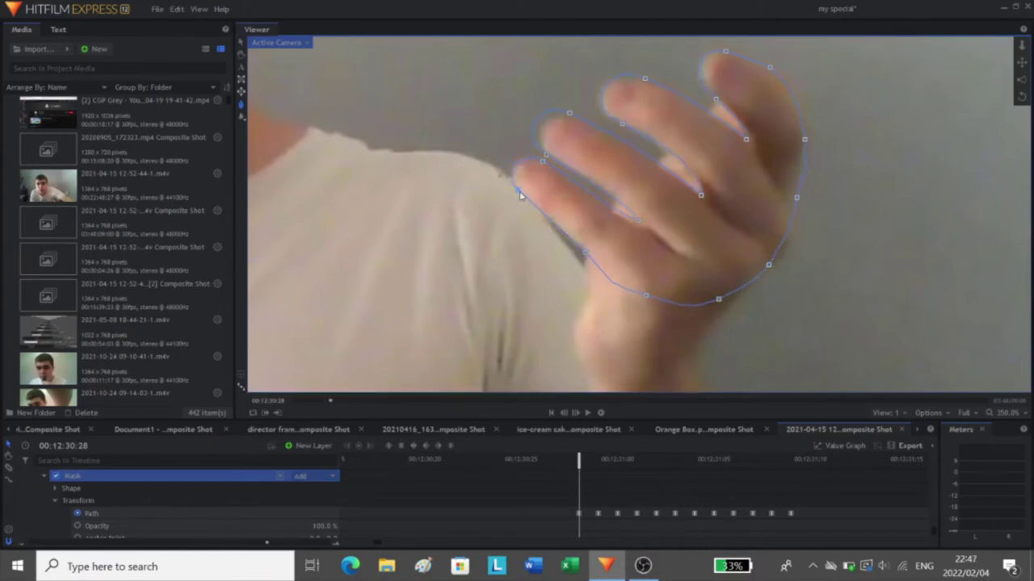
left_click_drag(638, 221, 643, 228)
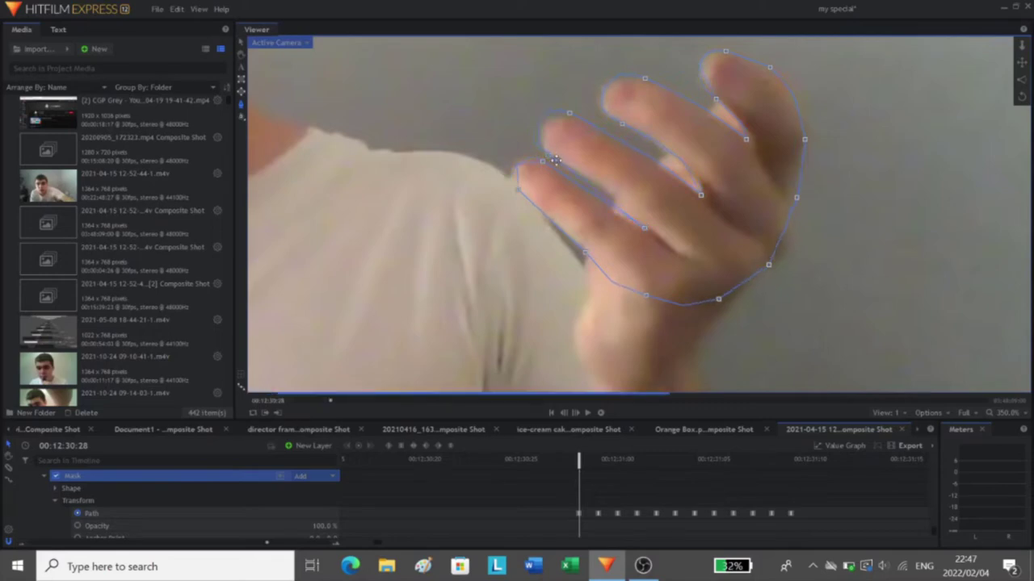
left_click_drag(573, 124, 583, 128)
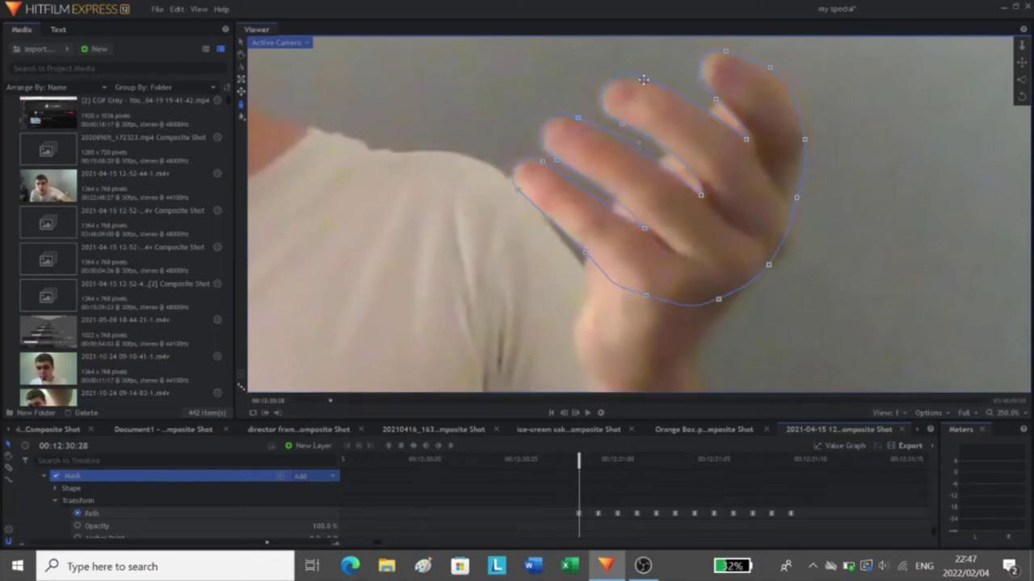
left_click_drag(644, 78, 642, 80)
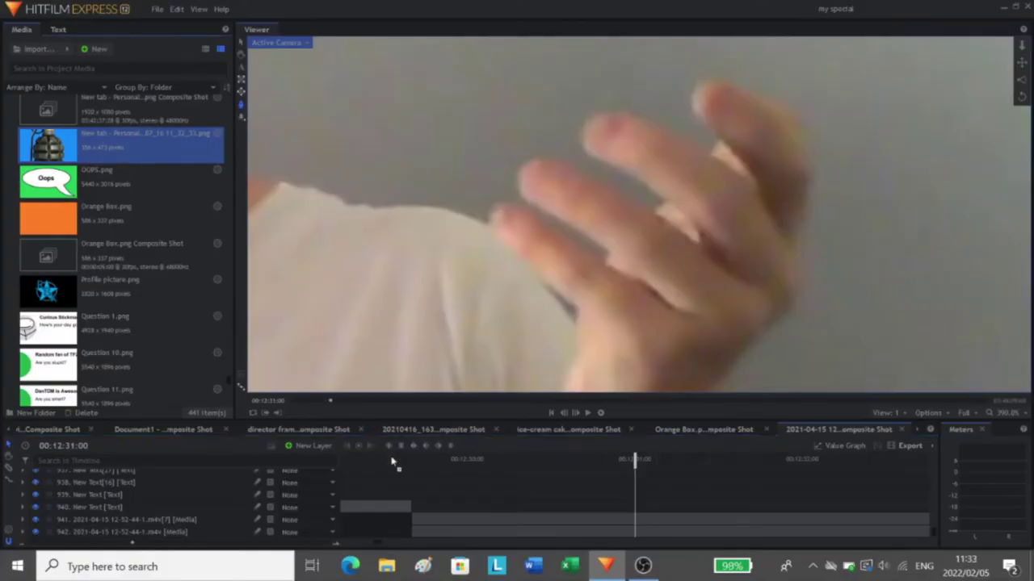
Add the grenade image to the timeline directly beneath the masked hand layer, starting where that layer starts.
left_click_drag(417, 527, 414, 529)
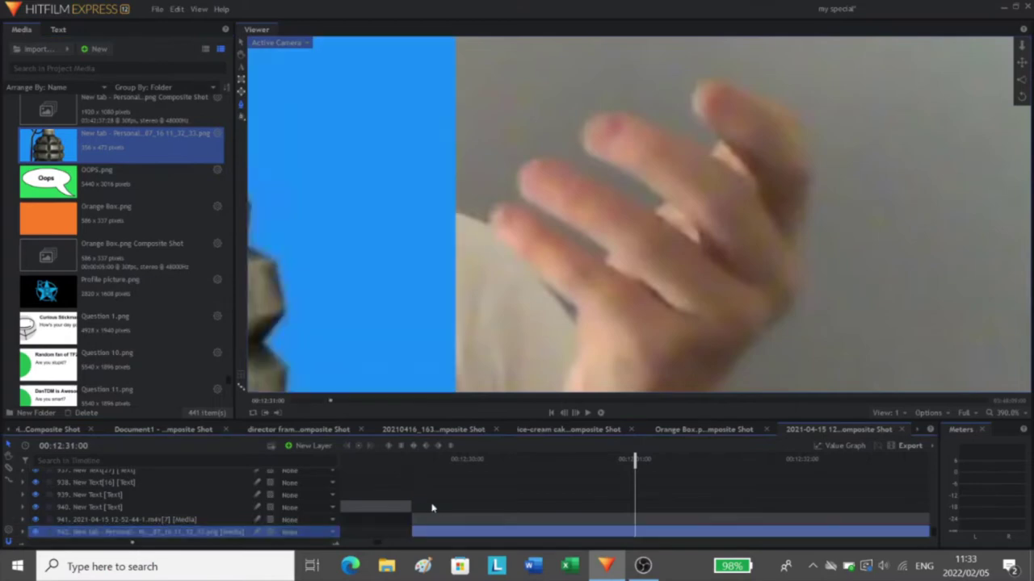
left_click(498, 289)
scroll(499, 289, "down", 20)
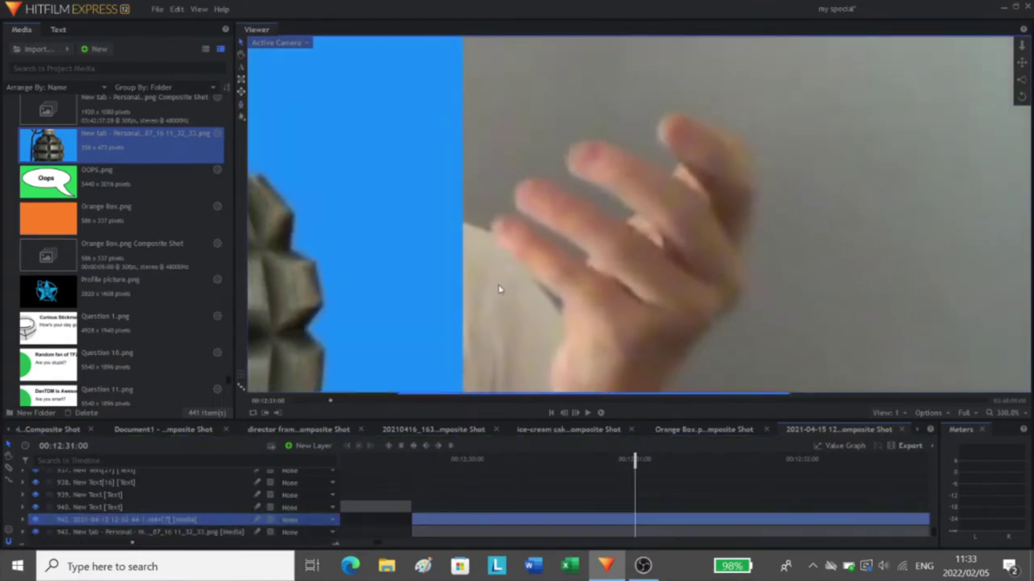
scroll(484, 287, "down", 3)
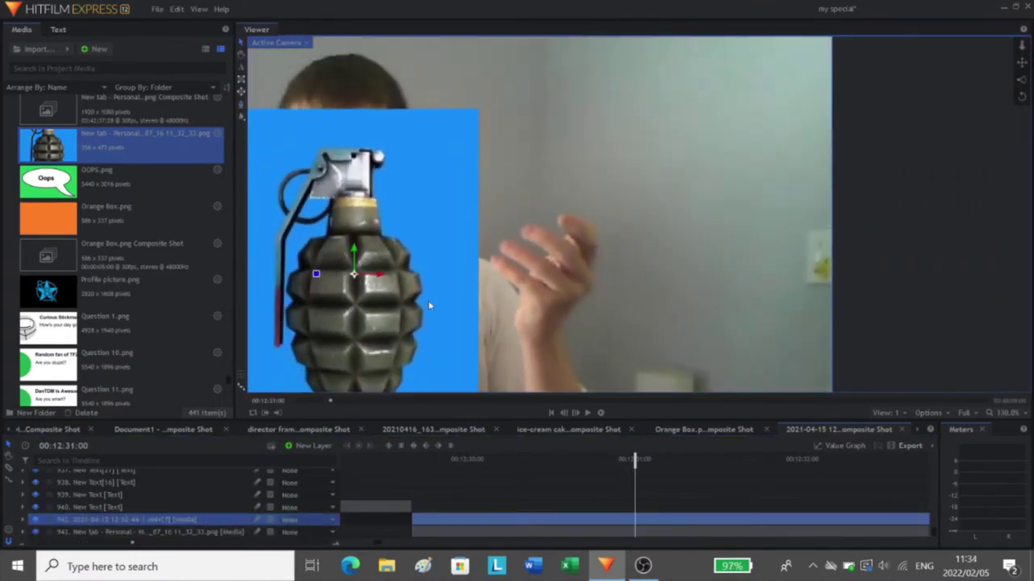
Move the grenade image in the viewer so that it sits behind the masked hand.
left_click(428, 300)
scroll(547, 278, "up", 2)
scroll(494, 313, "down", 4)
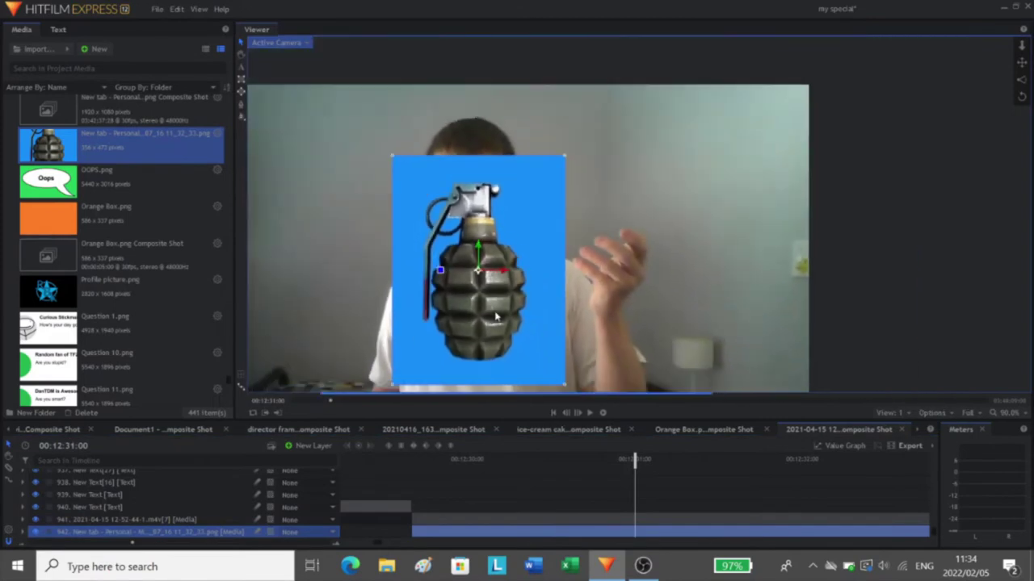
scroll(496, 316, "up", 1)
left_click_drag(496, 316, 529, 302)
left_click_drag(511, 255, 641, 242)
scroll(48, 521, "down", 1)
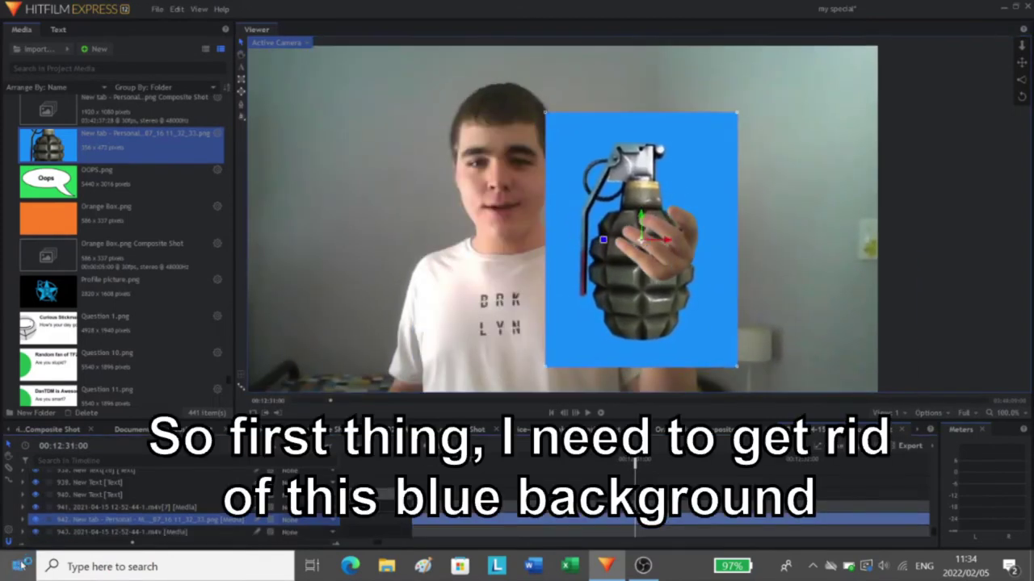
Add the Color Difference Key effect from the Keying category to the grenade image layer.
left_click(23, 520)
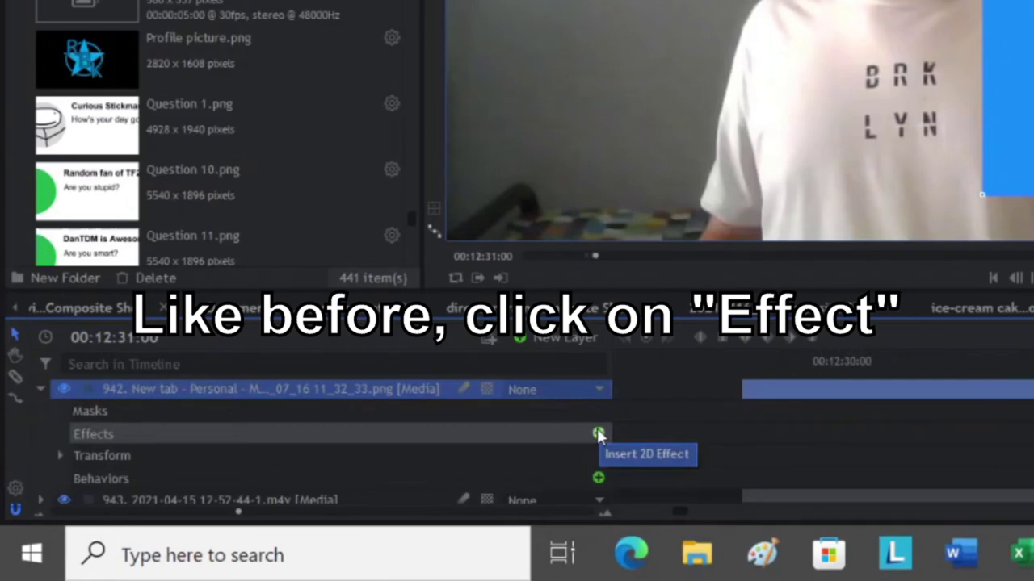
left_click(597, 434)
mouse_move(638, 350)
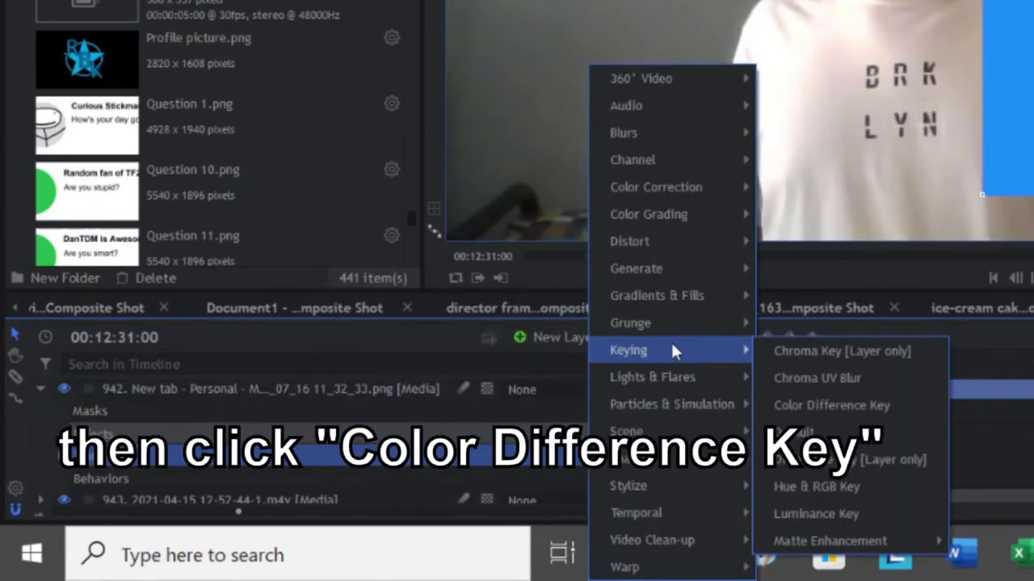
left_click(878, 406)
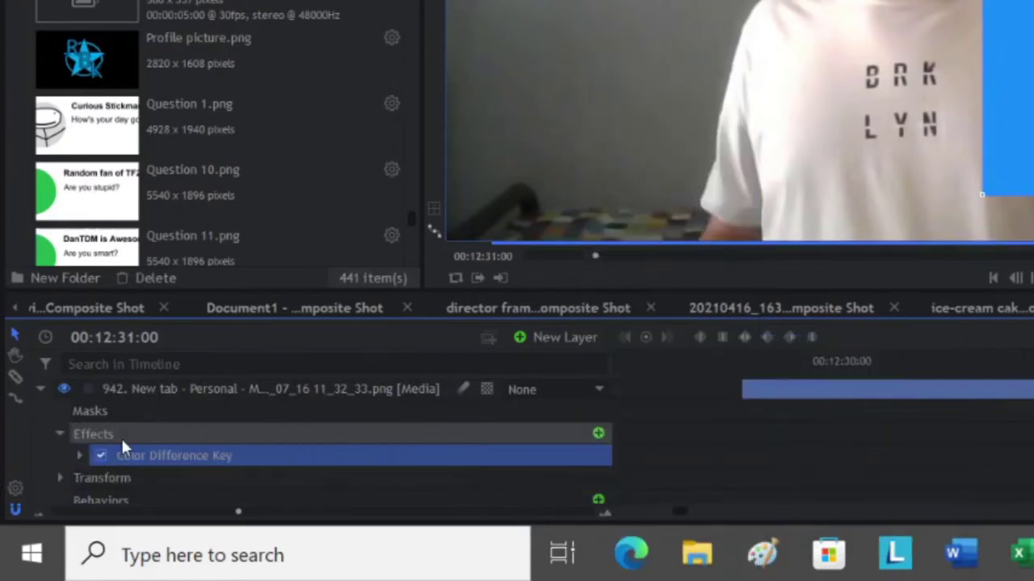
Set the Color Difference Key's Screen Color to Blue.
left_click(78, 454)
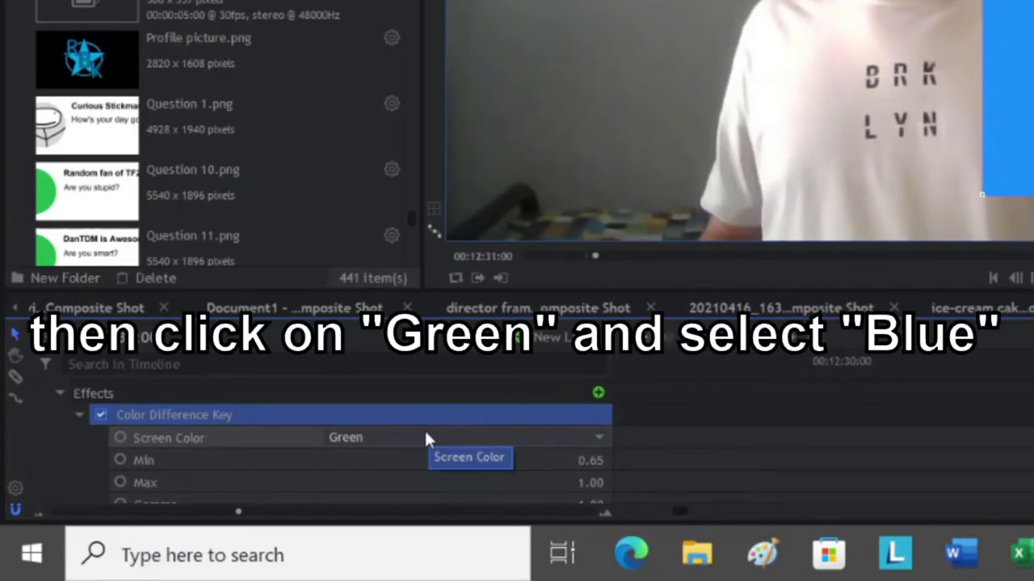
left_click(426, 436)
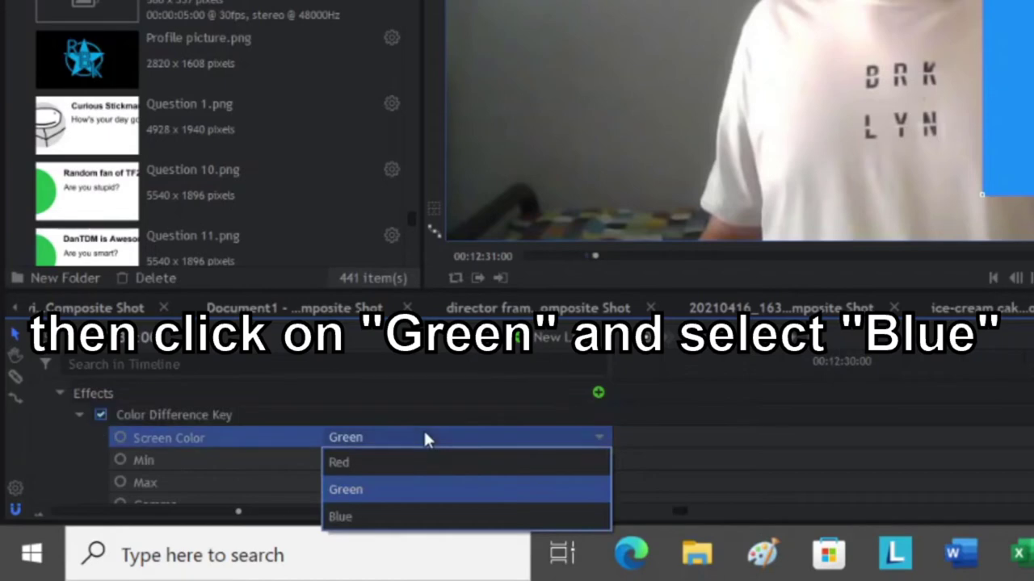
left_click(410, 517)
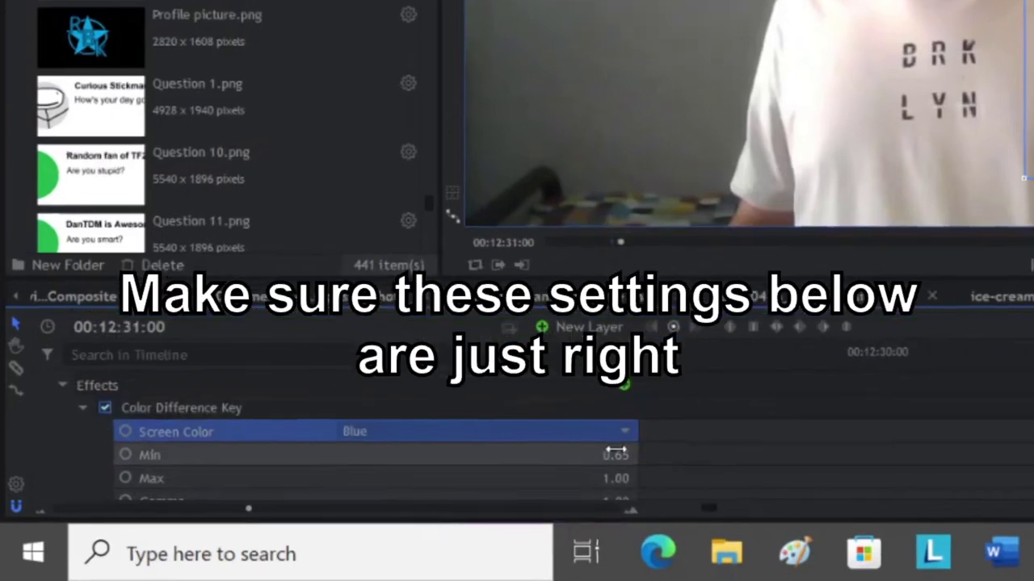